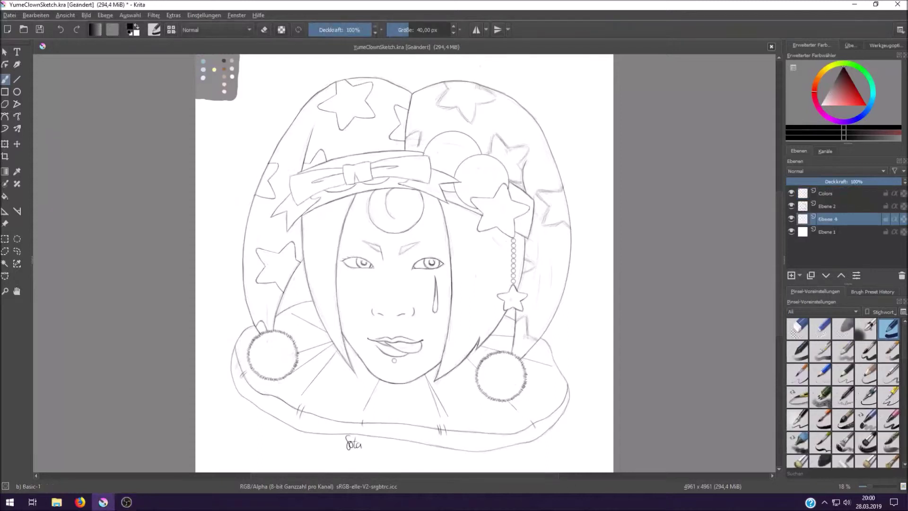
- Paint tan skin over the lower face and jaw
click(227, 75)
mouse_move(344, 326)
mouse_down()
mouse_move(402, 376)
mouse_move(435, 326)
mouse_up()
mouse_move(345, 307)
mouse_down()
mouse_move(425, 364)
mouse_move(444, 288)
mouse_move(360, 213)
mouse_move(426, 237)
mouse_move(447, 193)
mouse_move(456, 352)
mouse_move(490, 227)
mouse_move(511, 293)
mouse_up()
- Fill the hair on both sides of the face with light blue
drag(473, 246, 487, 307)
mouse_move(350, 184)
mouse_down()
mouse_move(331, 227)
mouse_move(321, 302)
mouse_up()
drag(308, 208, 317, 307)
key(bracketleft)
key(bracketleft)
key(bracketleft)
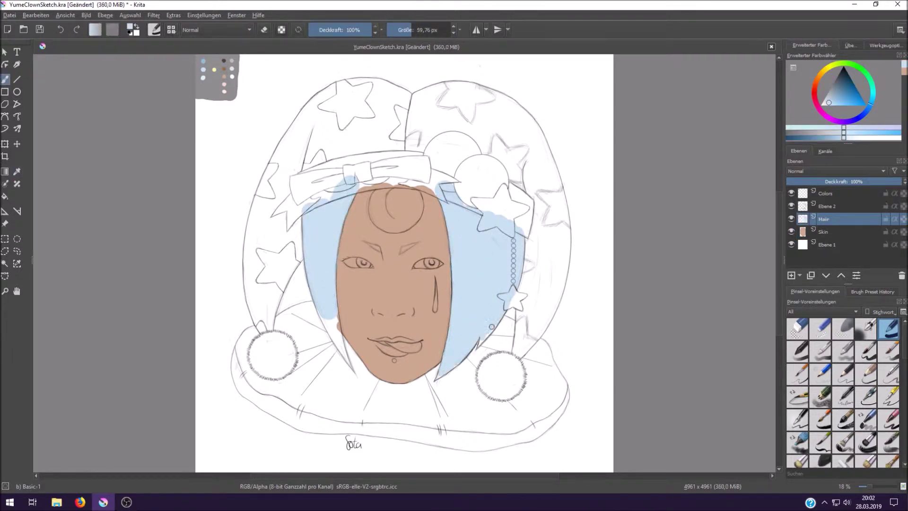
key(bracketright)
key(bracketright)
key(bracketright)
- Fill the cap's left half with blue
key(bracketright)
key(bracketright)
key(bracketright)
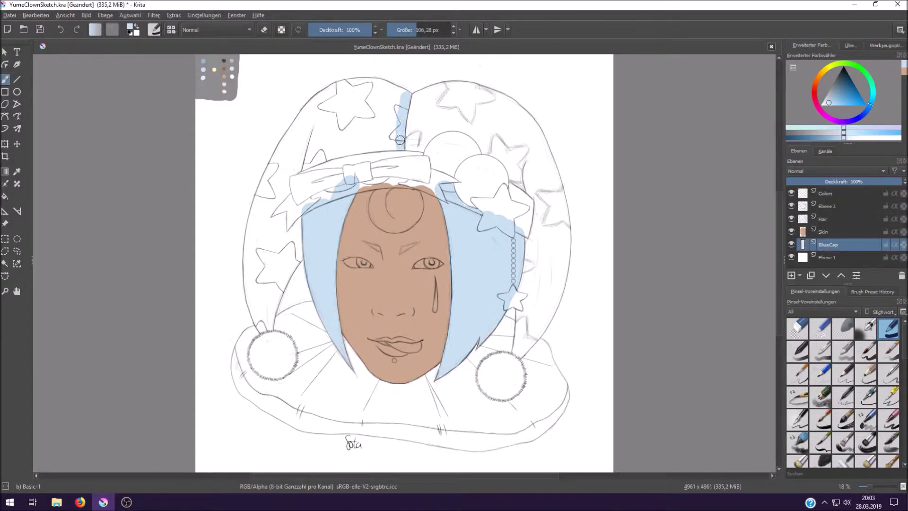
drag(402, 146, 284, 140)
mouse_move(261, 328)
mouse_down()
mouse_move(265, 246)
mouse_move(317, 118)
mouse_move(369, 123)
mouse_up()
key(bracketright)
key(bracketright)
key(bracketright)
- Paint pale grey on the cap's right half, the collar and the headband, each on a new layer
key(Insert)
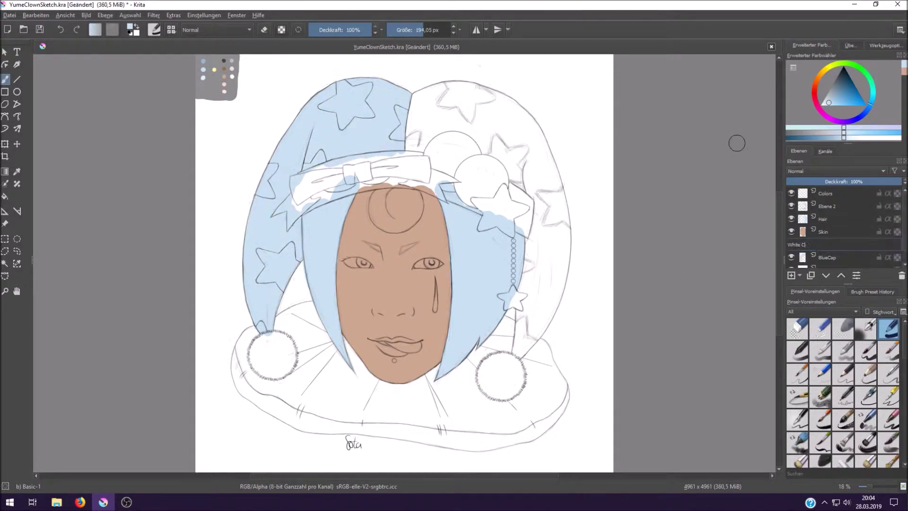
mouse_move(414, 147)
mouse_down()
mouse_move(425, 97)
mouse_move(539, 142)
mouse_move(549, 303)
mouse_move(524, 326)
mouse_move(523, 156)
mouse_move(473, 137)
mouse_up()
key(Page_Down)
key(Page_Down)
mouse_move(259, 334)
mouse_down()
mouse_move(284, 322)
mouse_move(239, 370)
mouse_move(312, 423)
mouse_move(473, 442)
mouse_move(524, 426)
mouse_move(560, 393)
mouse_move(539, 416)
mouse_move(511, 331)
mouse_move(331, 402)
mouse_move(302, 340)
mouse_up()
drag(825, 265, 825, 205)
mouse_move(302, 180)
mouse_down()
mouse_move(402, 158)
mouse_move(356, 185)
mouse_move(426, 182)
mouse_move(530, 223)
mouse_up()
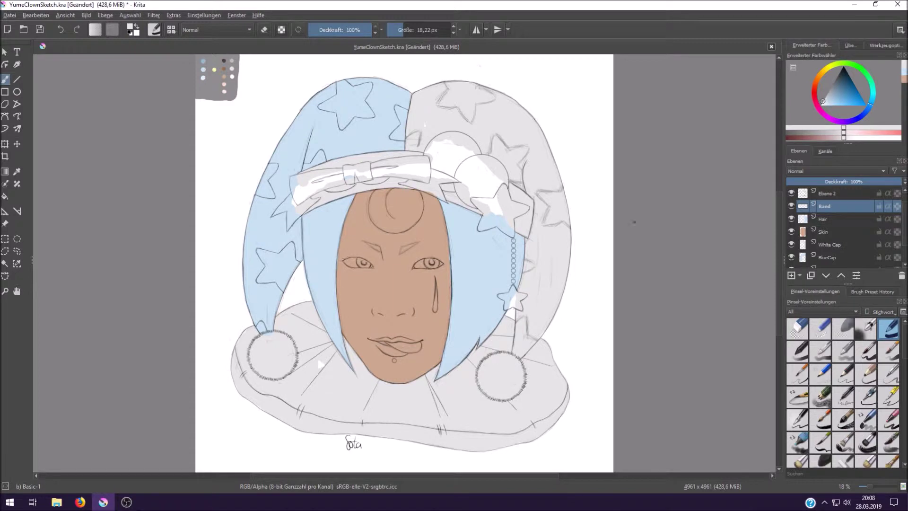
- Add a Ball1 layer and paint the ball on the cap yellow
key(Insert)
text(Ball1)
key(Return)
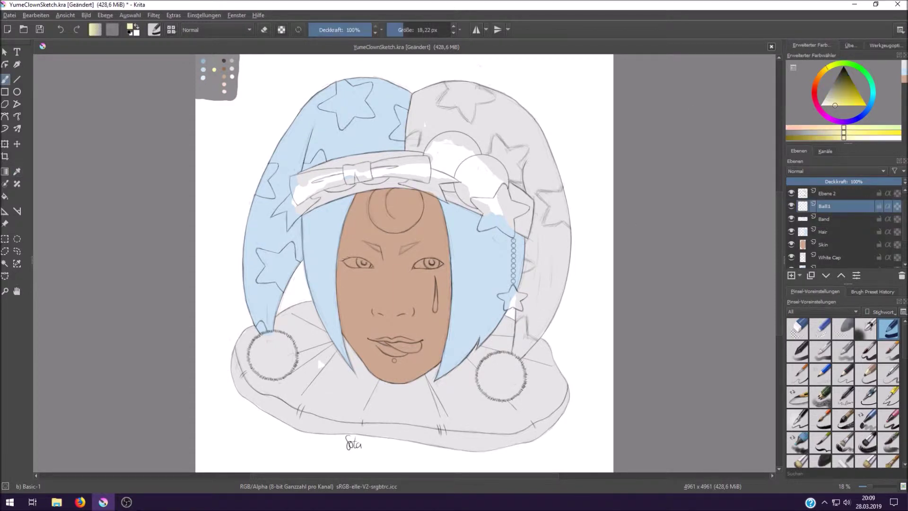
text(Colors)
ctrl+click(214, 62)
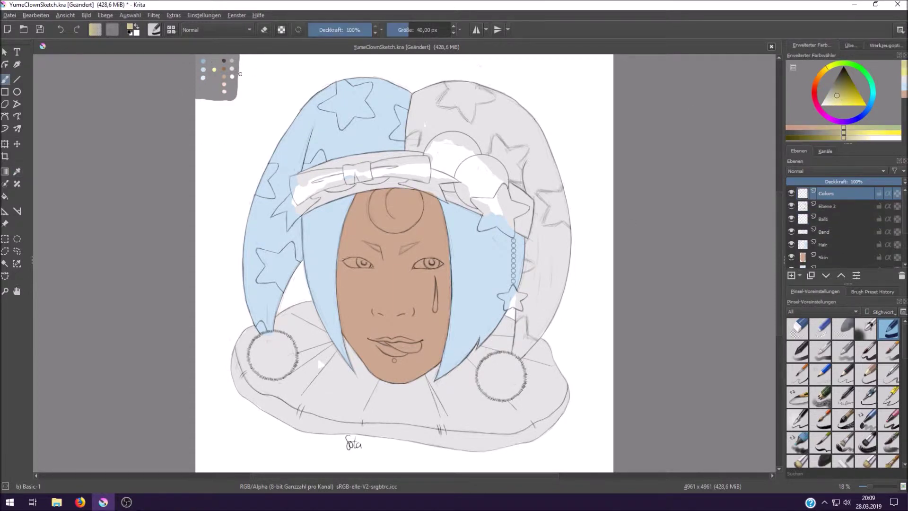
mouse_move(427, 156)
mouse_down()
mouse_move(438, 139)
mouse_move(469, 152)
mouse_up()
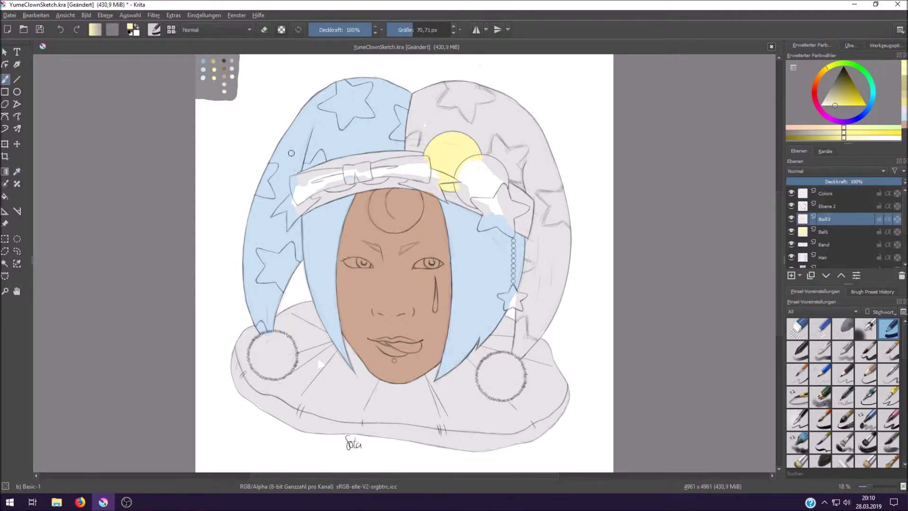
- Try near-white highlights on the second ball and add a bow layer, then undo the highlight strokes
ctrl+click(458, 189)
ctrl+click(458, 187)
drag(456, 182, 485, 163)
key(ctrl+z)
key(Insert)
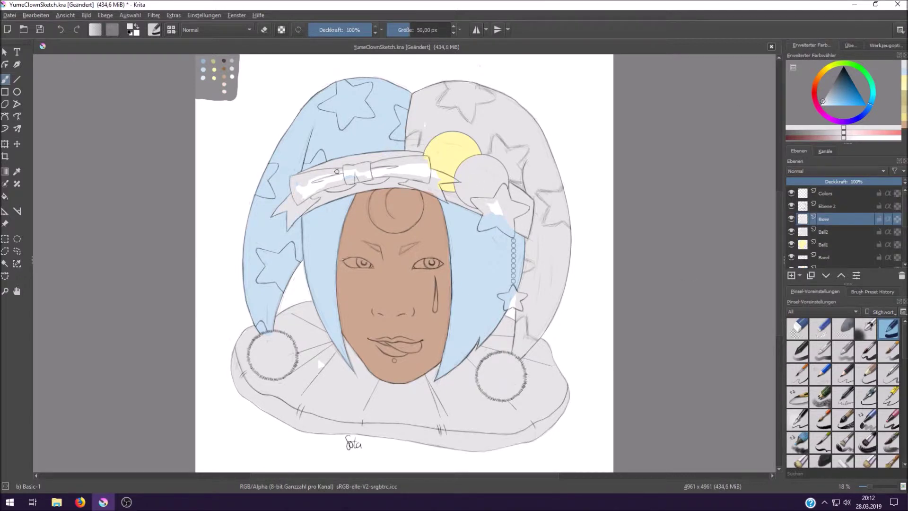
key(ctrl+z)
key(ctrl+z)
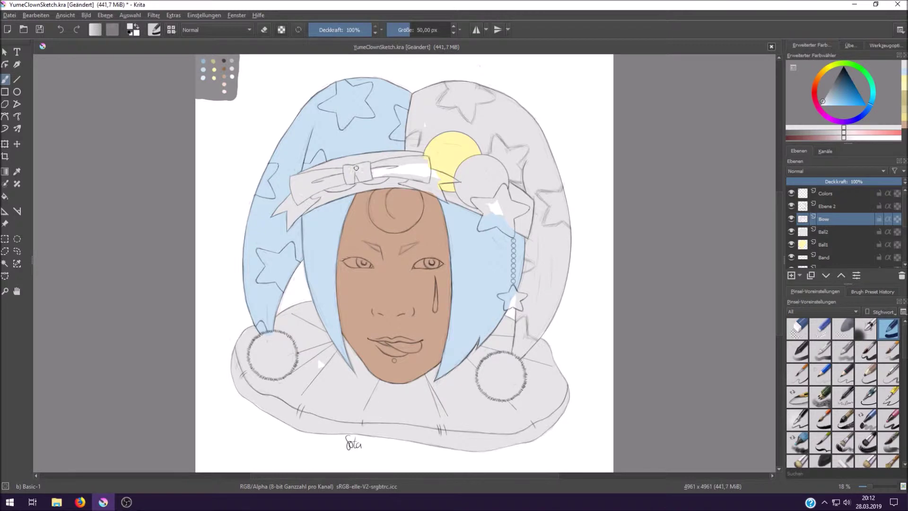
key(ctrl+z)
key(ctrl+z)
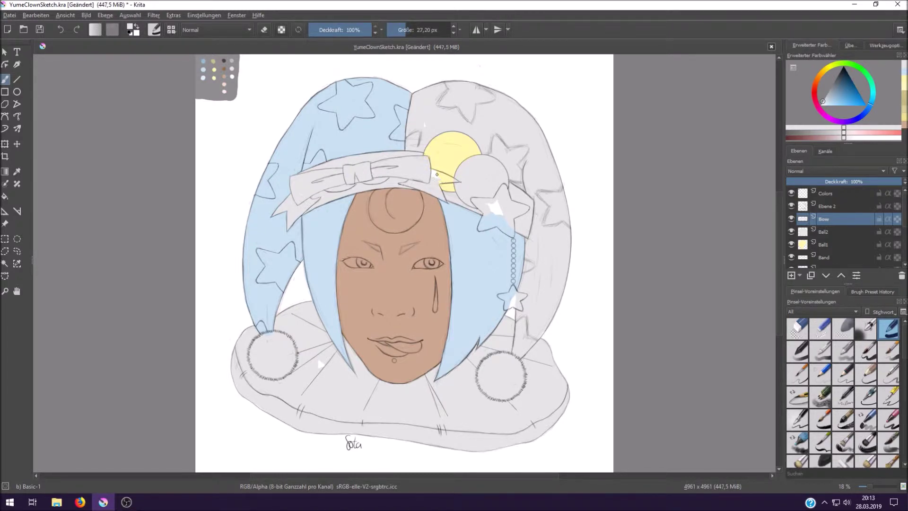
- Paint the hanging star yellow on a new layer and fill the forehead moon blue on Hair
key(Insert)
drag(503, 191, 474, 201)
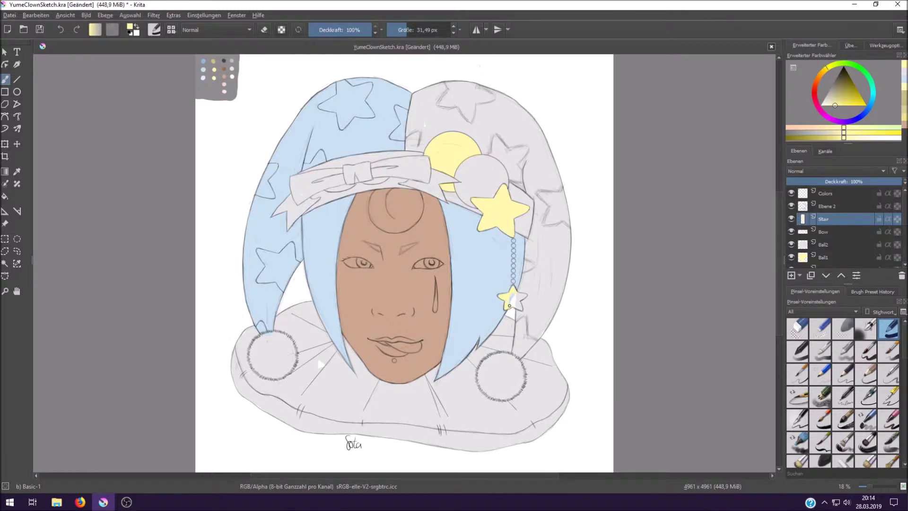
click(832, 244)
mouse_move(378, 194)
mouse_down()
mouse_move(395, 227)
mouse_move(407, 204)
mouse_up()
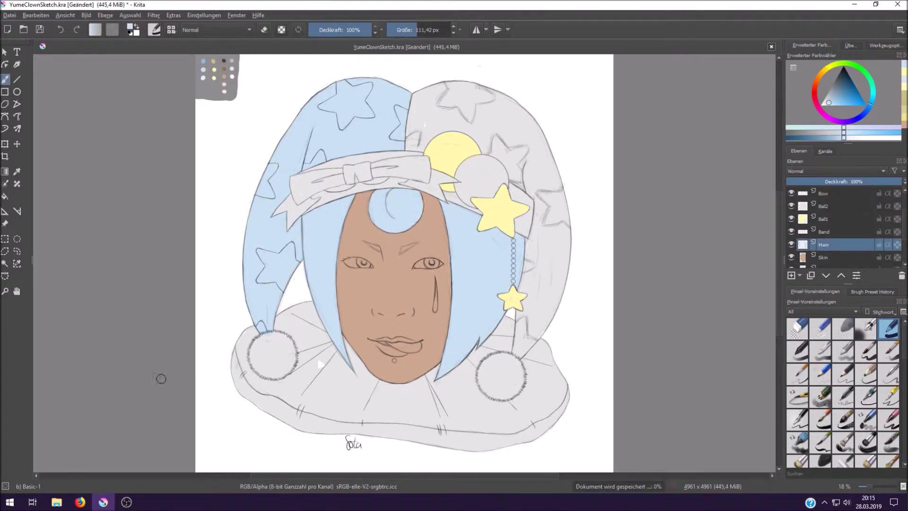
- Paint the blue cap's stars yellow on the Hatstars layer
click(829, 232)
mouse_move(343, 92)
mouse_down()
mouse_move(353, 76)
mouse_move(335, 110)
mouse_move(401, 111)
mouse_up()
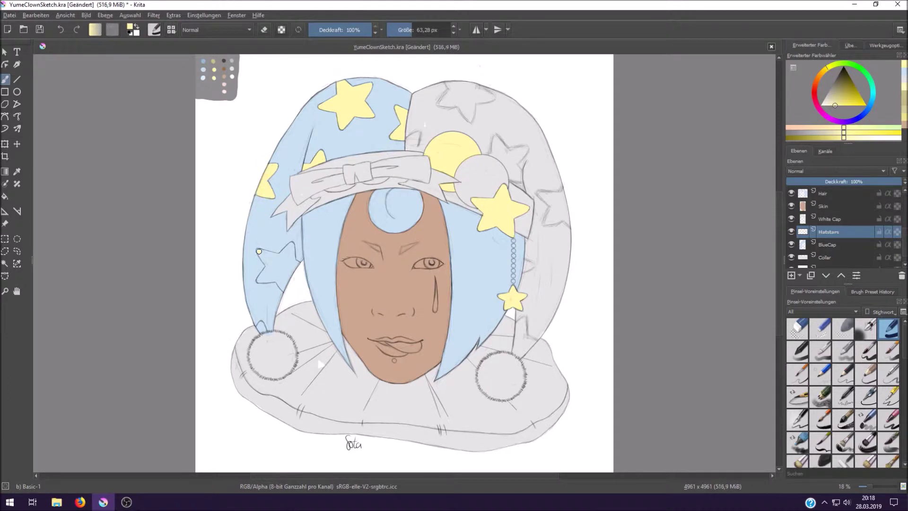
drag(282, 285, 266, 279)
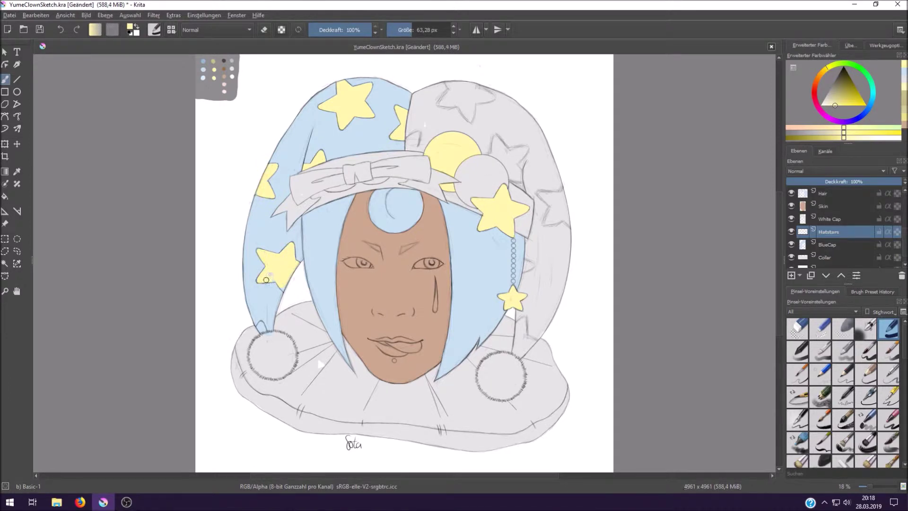
click(260, 325)
- Save, then paint dark brown along the hair edge and left face edge
key(ctrl+s)
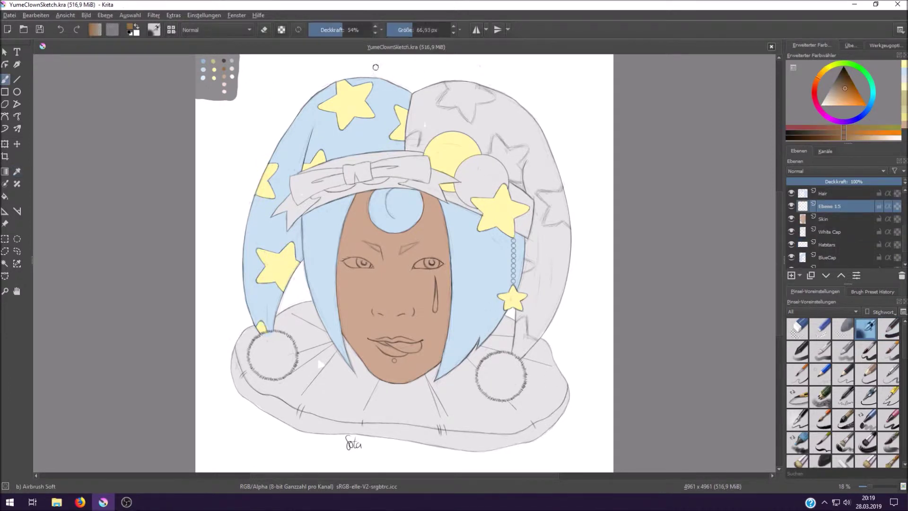
ctrl+click(424, 207)
drag(423, 187, 411, 228)
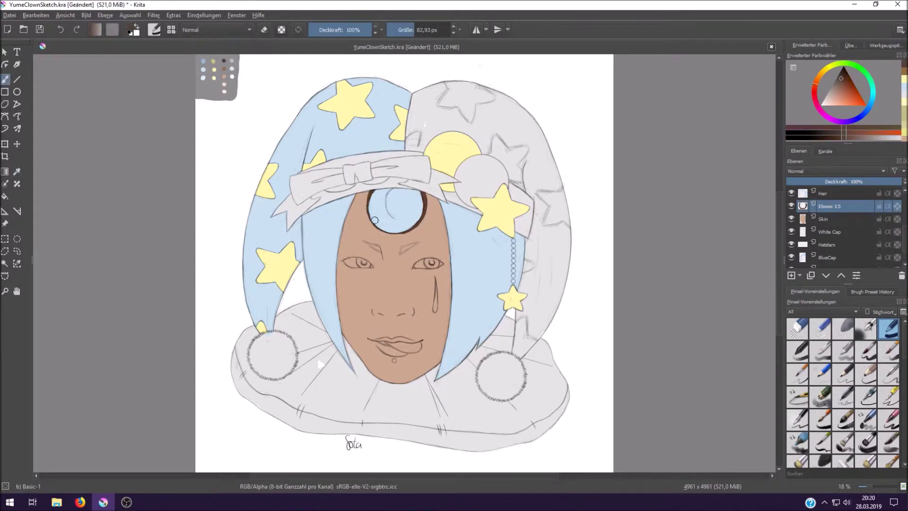
drag(359, 197, 340, 242)
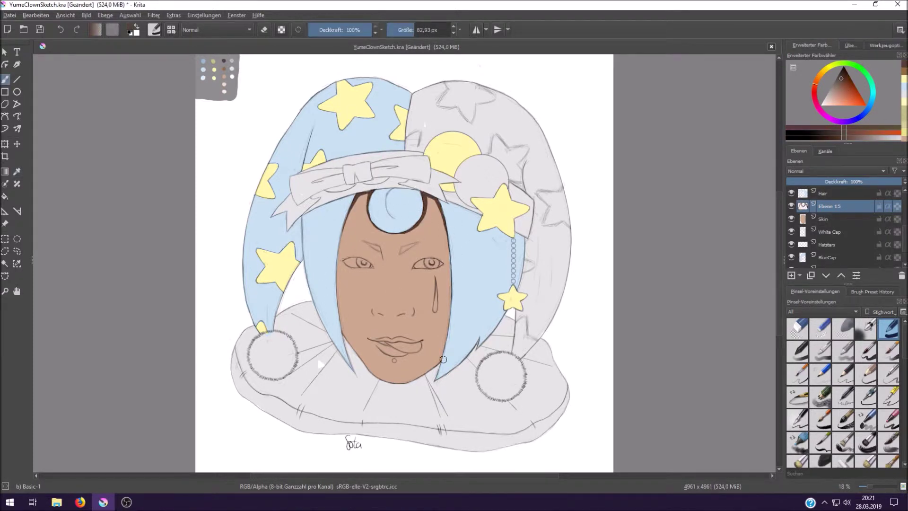
- Airbrush soft brown shading down both sides of the face on a new layer
key(Insert)
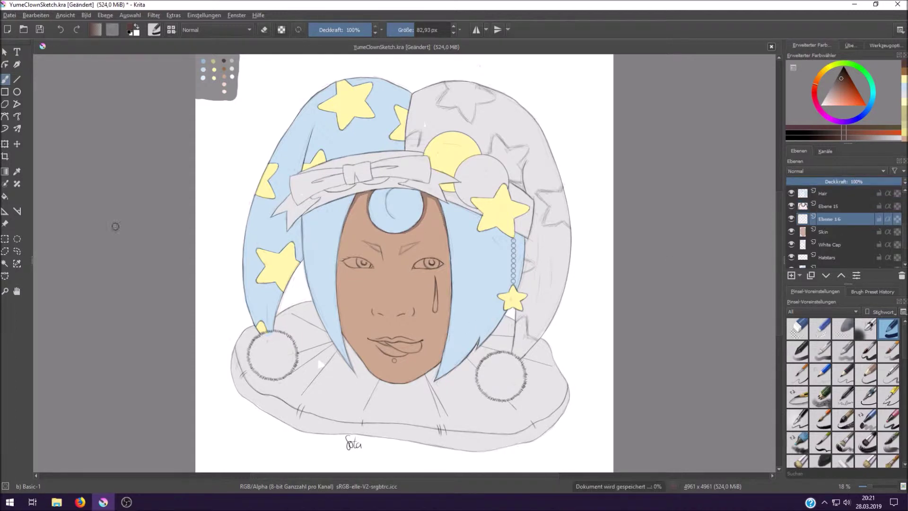
key(ctrl+s)
click(865, 328)
drag(435, 201, 446, 347)
drag(352, 189, 345, 331)
key(bracketleft)
key(bracketleft)
drag(402, 253, 401, 259)
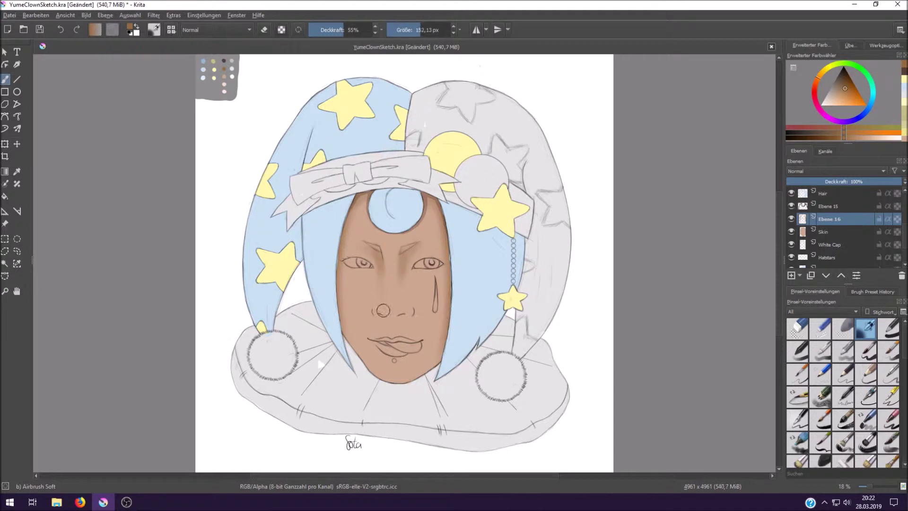
key(bracketleft)
key(ctrl+z)
key(bracketleft)
key(bracketleft)
key(bracketright)
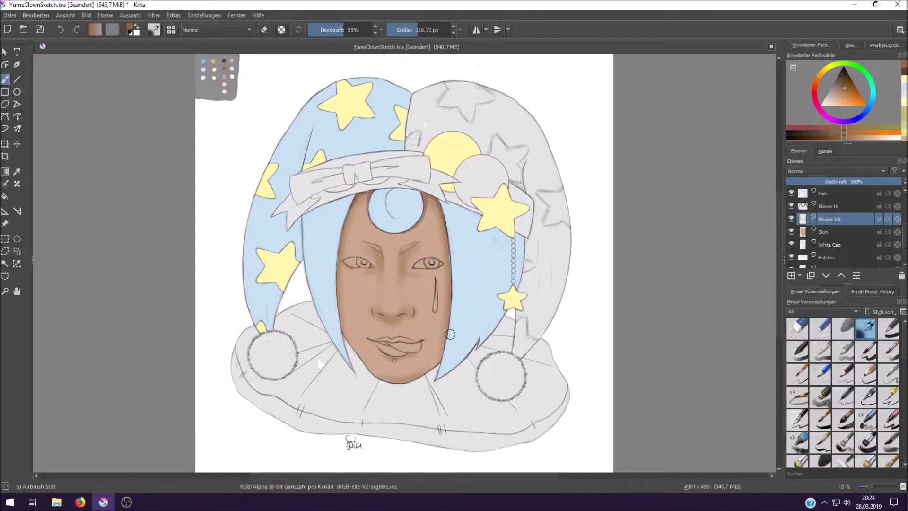
- Save and add a faint light stroke across the forehead on a new layer
key(ctrl+s)
key(Insert)
key(i)
drag(440, 241, 360, 190)
key(bracketleft)
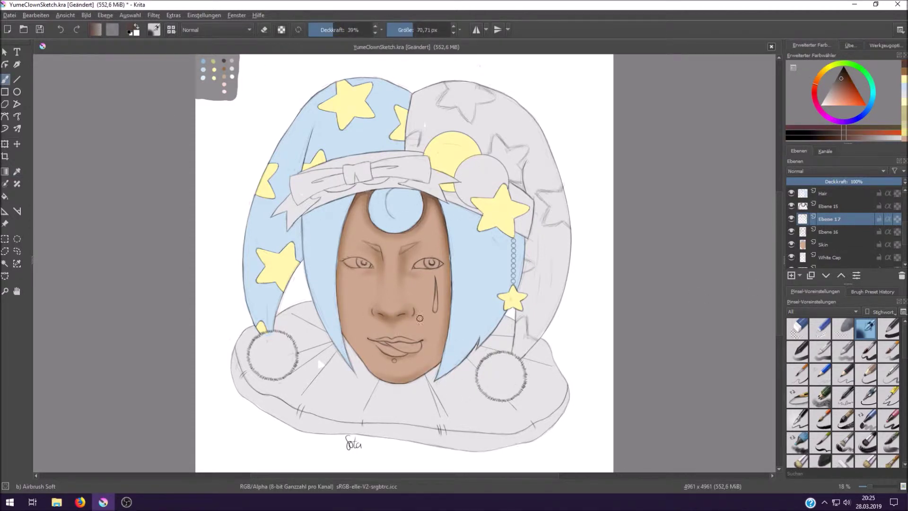
- Airbrush soft blush onto both cheeks on a new layer below
key(Insert)
key(ctrl+Page_Down)
key(ctrl+Page_Down)
key(l)
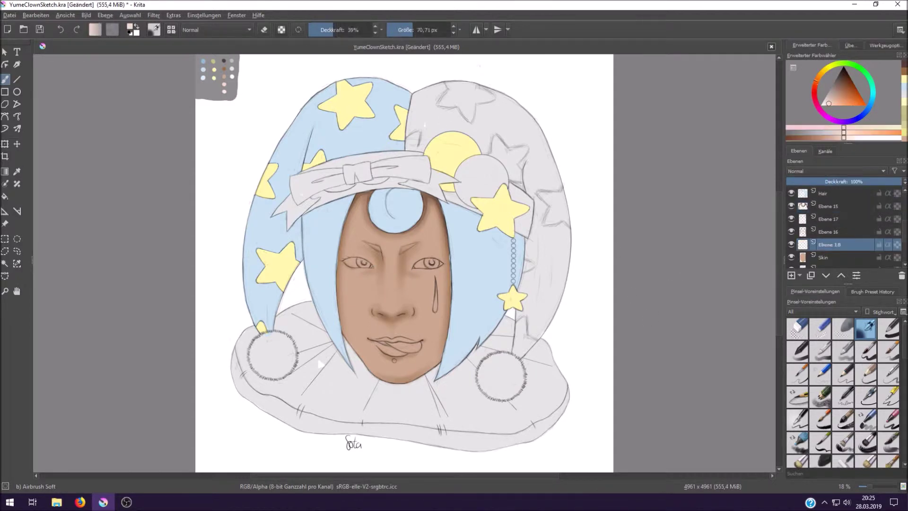
key(o)
key(bracketright)
key(bracketright)
key(bracketleft)
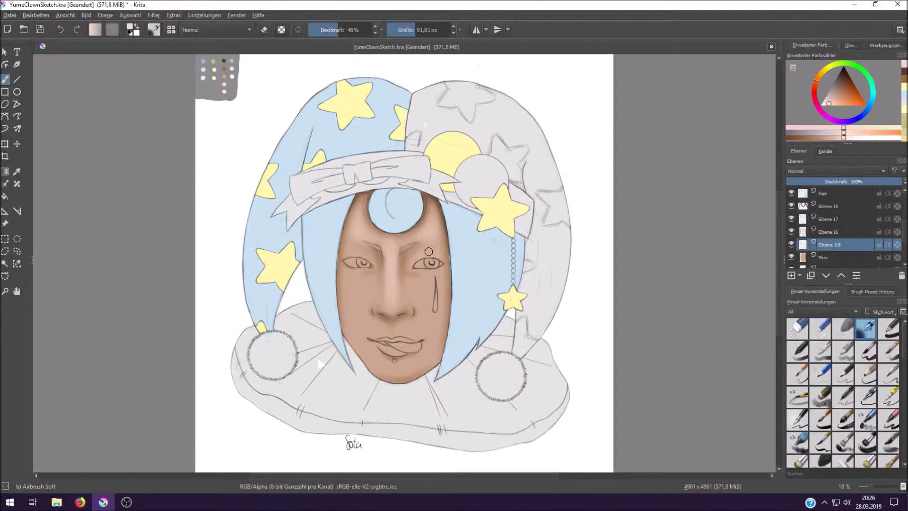
drag(415, 291, 427, 296)
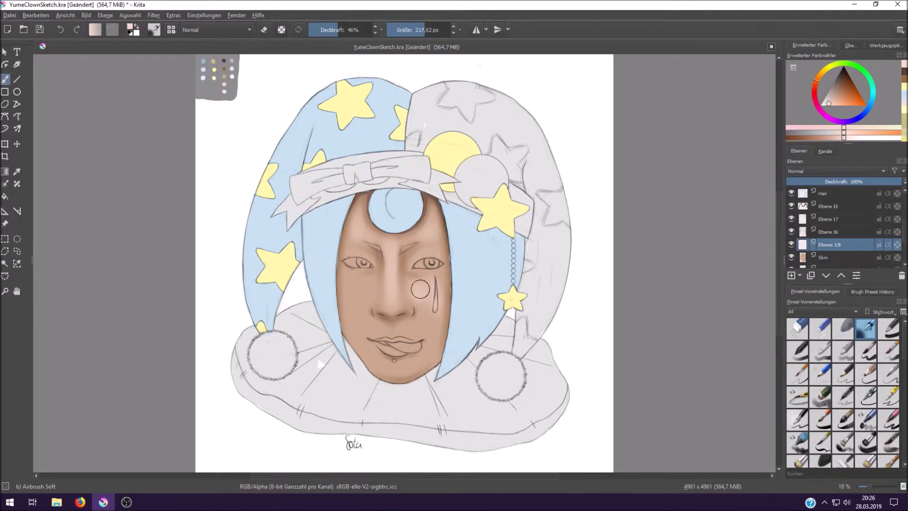
drag(355, 270, 359, 302)
drag(423, 331, 430, 307)
key(ctrl+z)
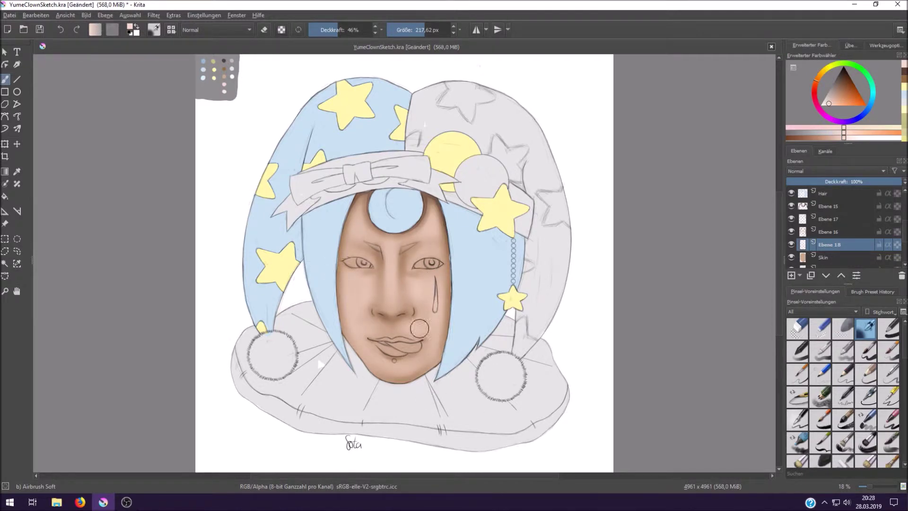
- Add faint highlights on the left cheek and near the lips on a new layer
key(Insert)
key(bracketleft)
key(bracketleft)
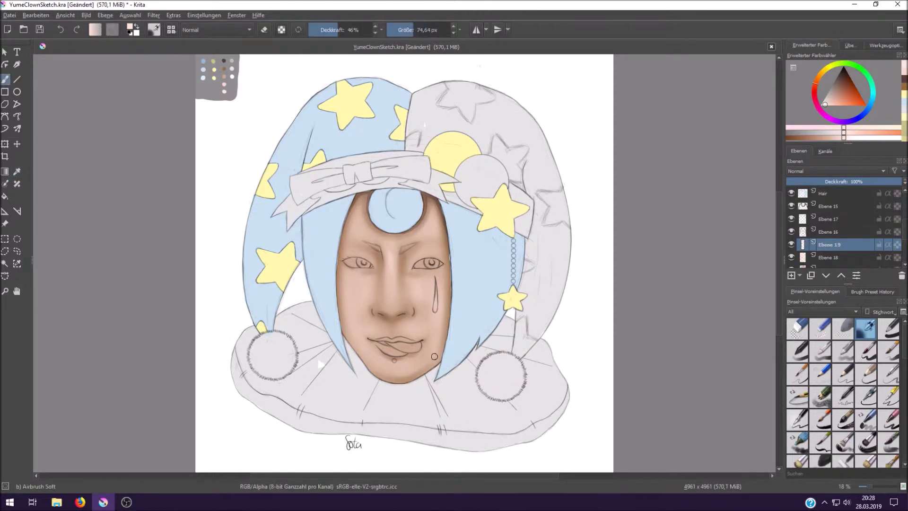
click(348, 280)
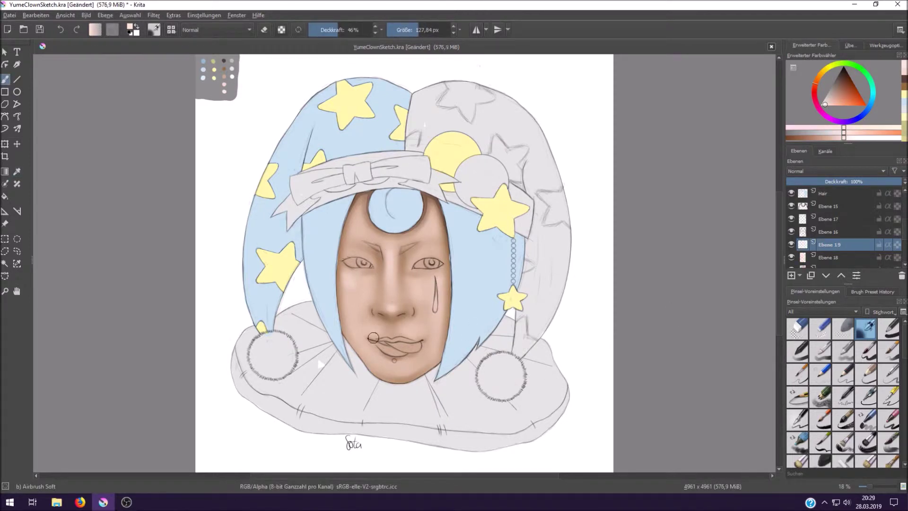
key(bracketleft)
key(bracketleft)
key(bracketleft)
key(bracketright)
key(bracketright)
key(bracketright)
key(bracketright)
drag(387, 243, 364, 336)
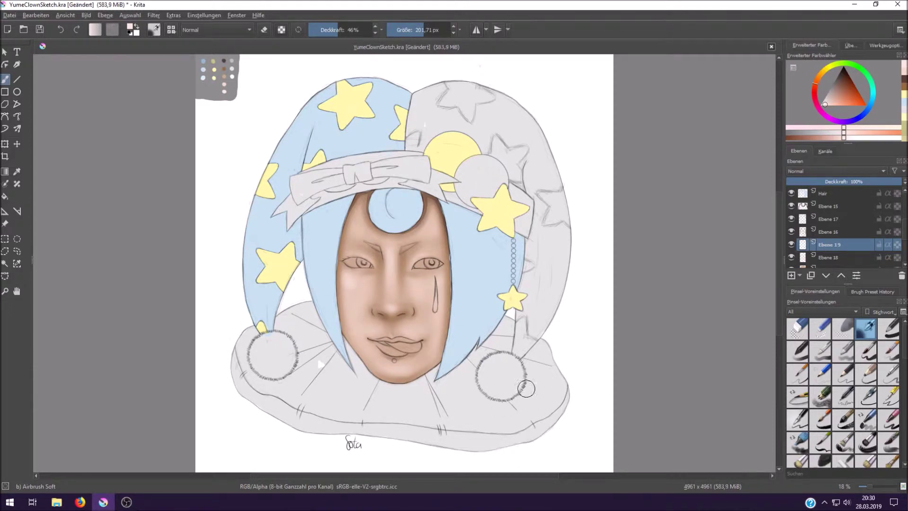
- Airbrush red-pink blush on the cheeks, nose tip and chin, and lower that layer's opacity
key(Insert)
click(844, 102)
mouse_move(426, 264)
mouse_down()
mouse_move(473, 284)
mouse_move(464, 288)
mouse_up()
drag(307, 274, 398, 312)
drag(376, 369, 428, 371)
drag(851, 182, 828, 181)
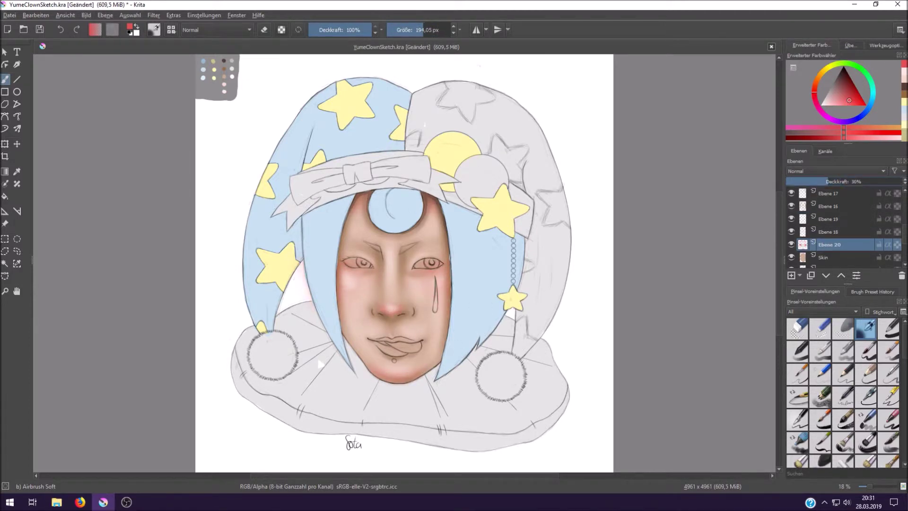
- Add a layer above the blue cap with its light blue at reduced brush opacity
key(Insert)
ctrl+click(308, 167)
click(343, 30)
- Shade the blue cap's left side and the area above the bow darker blue
drag(298, 132, 284, 258)
key([)
key([)
key([)
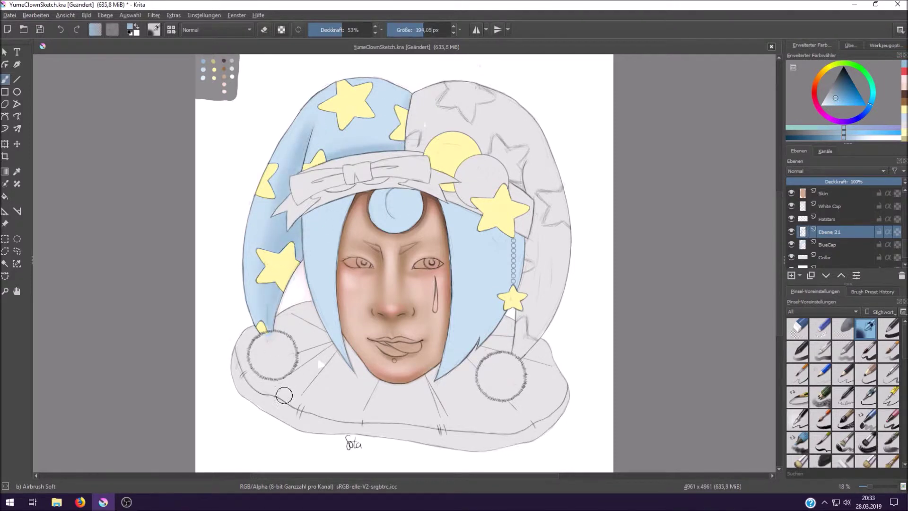
drag(285, 183, 373, 141)
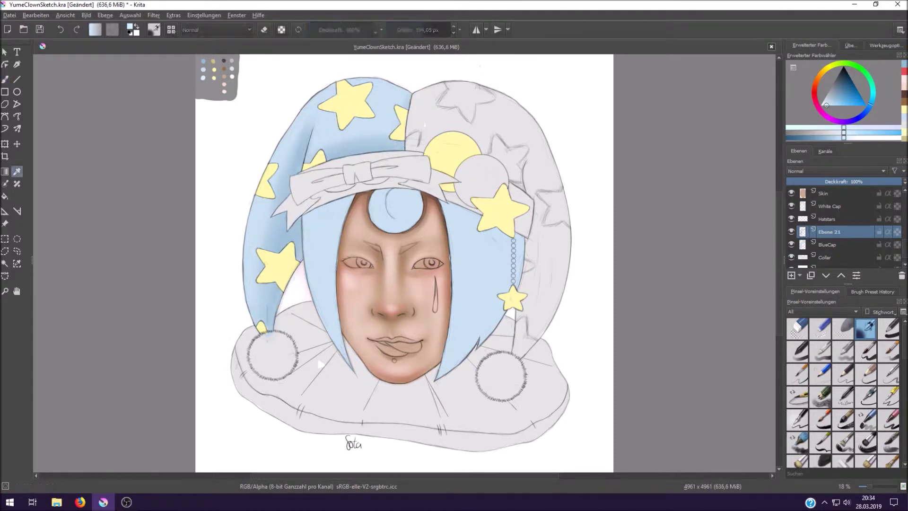
ctrl+click(325, 268)
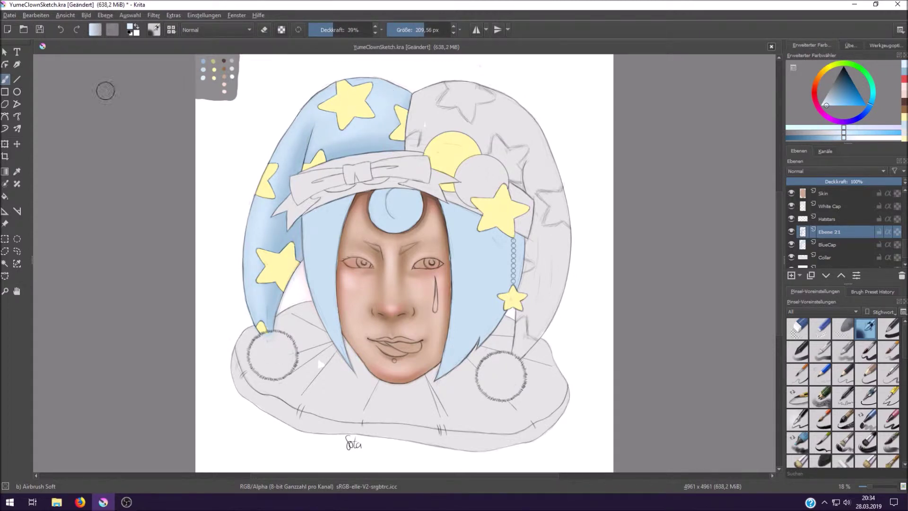
- Shade the white cap's right edge grey and lighten its right side with white on a new layer
key(Insert)
ctrl+click(408, 144)
drag(532, 163, 515, 362)
key(bracketleft)
key(bracketleft)
ctrl+click(410, 118)
mouse_move(425, 102)
mouse_down()
mouse_move(534, 157)
mouse_move(553, 284)
mouse_up()
key(bracketleft)
key(bracketleft)
key(bracketleft)
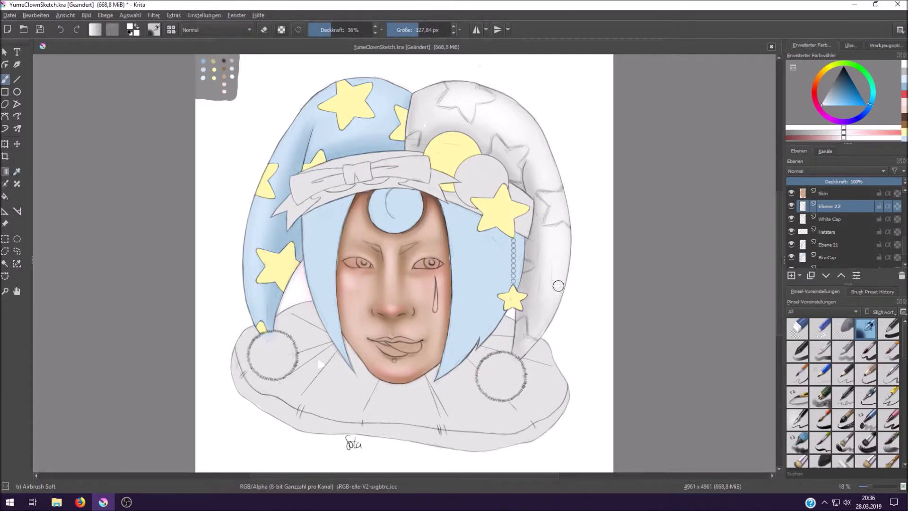
- Lightly shade the collar in grey on a new layer
key(Page_Down)
key(Page_Down)
key(Page_Down)
ctrl+click(340, 327)
key(o)
key(o)
key(o)
key(bracketright)
key(bracketright)
key(bracketright)
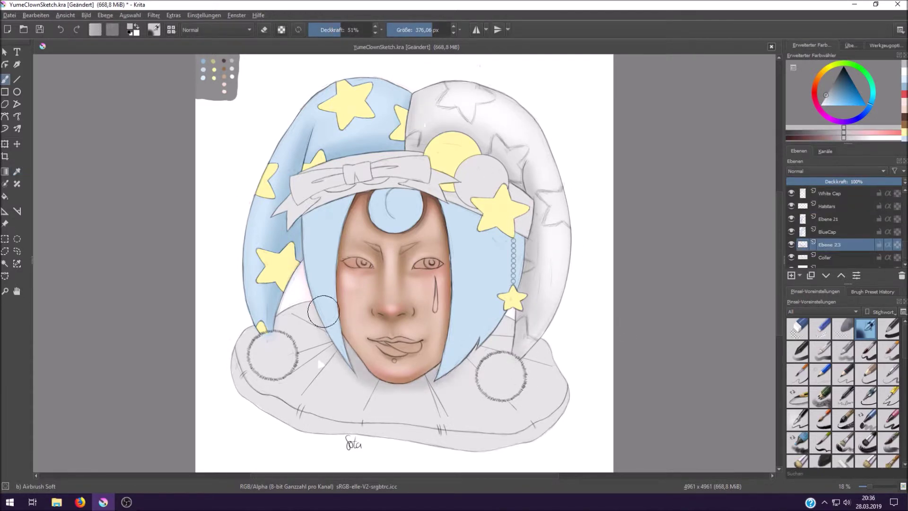
key(bracketleft)
key(bracketleft)
key(bracketleft)
drag(302, 340, 331, 392)
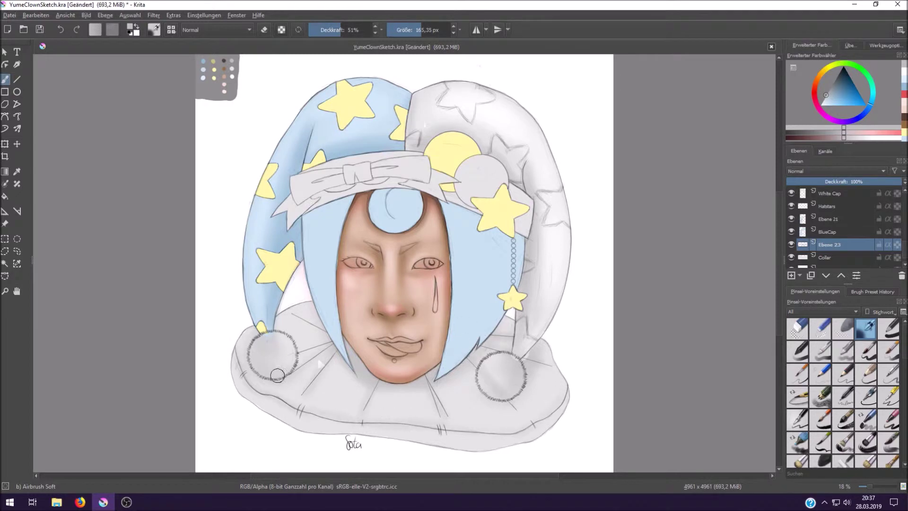
- Brush low-opacity whitish highlights across the collar and its bottom edge
ctrl+click(319, 363)
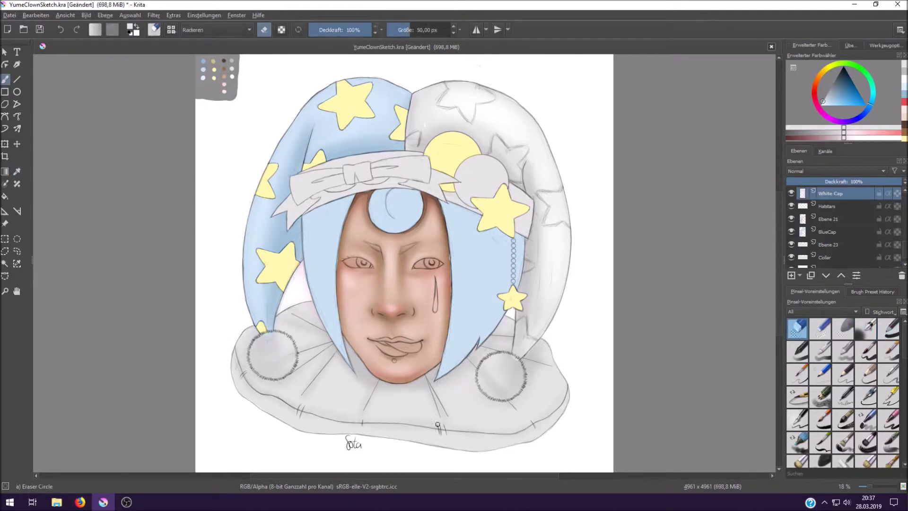
key(i)
key(i)
key(bracketright)
key(bracketleft)
key(bracketleft)
drag(337, 365, 274, 331)
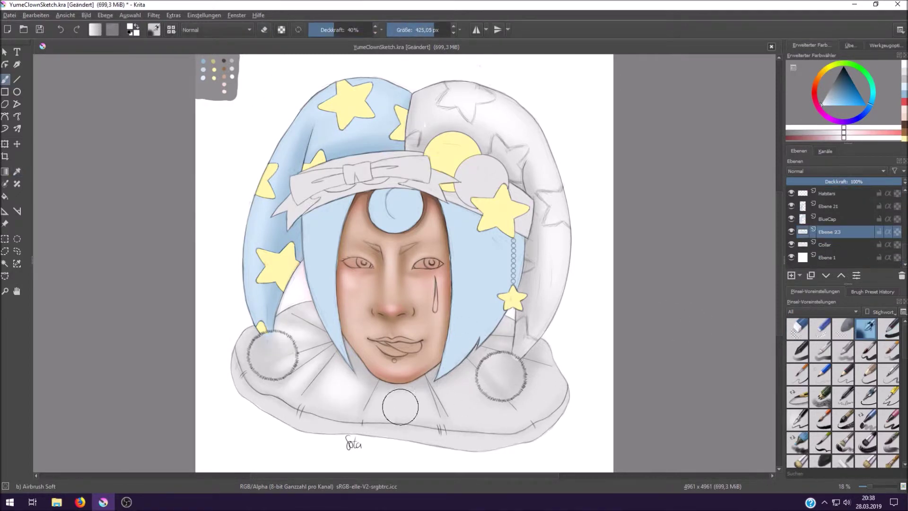
drag(397, 402, 534, 341)
drag(265, 411, 520, 440)
key(bracketright)
key(bracketright)
key(bracketright)
- Set up a bow-shading layer with grey and near-white colours
key(Insert)
ctrl+click(378, 181)
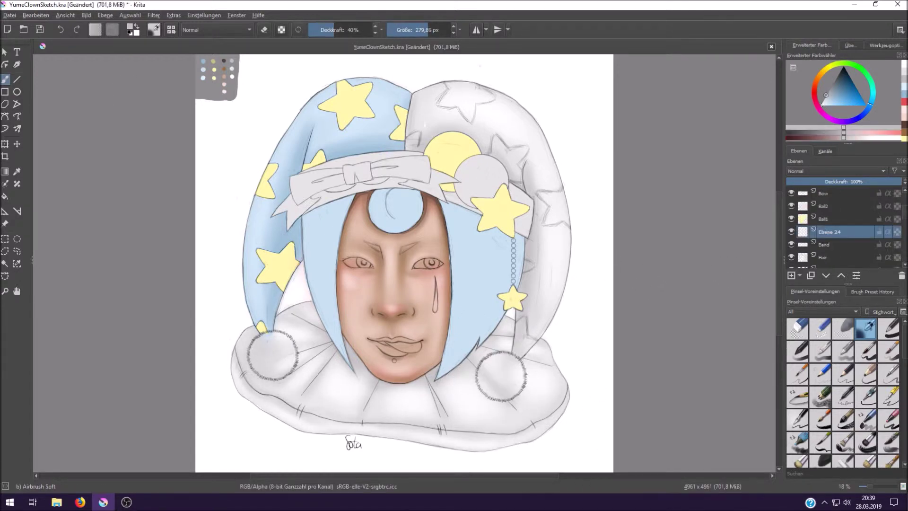
key(o)
key(bracketleft)
key(bracketleft)
key(bracketleft)
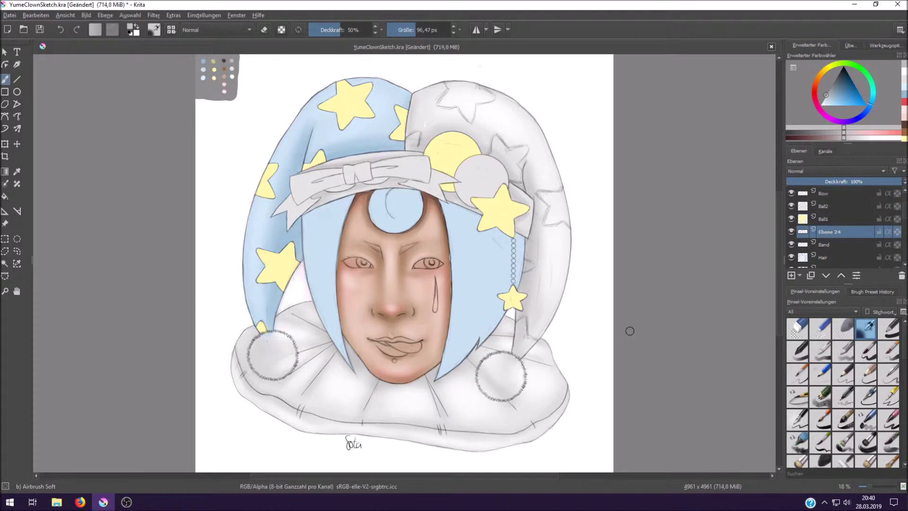
ctrl+click(359, 156)
key(bracketleft)
key(bracketleft)
key(bracketleft)
key(bracketright)
key(bracketright)
key(bracketright)
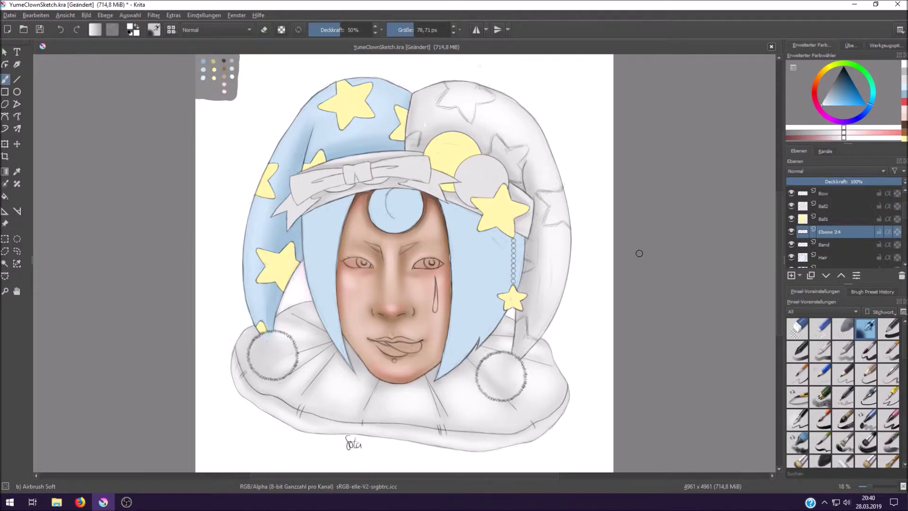
- Shade the blue cap's stars with a deeper yellow and save the painting
key(Page_Up)
ctrl+click(403, 139)
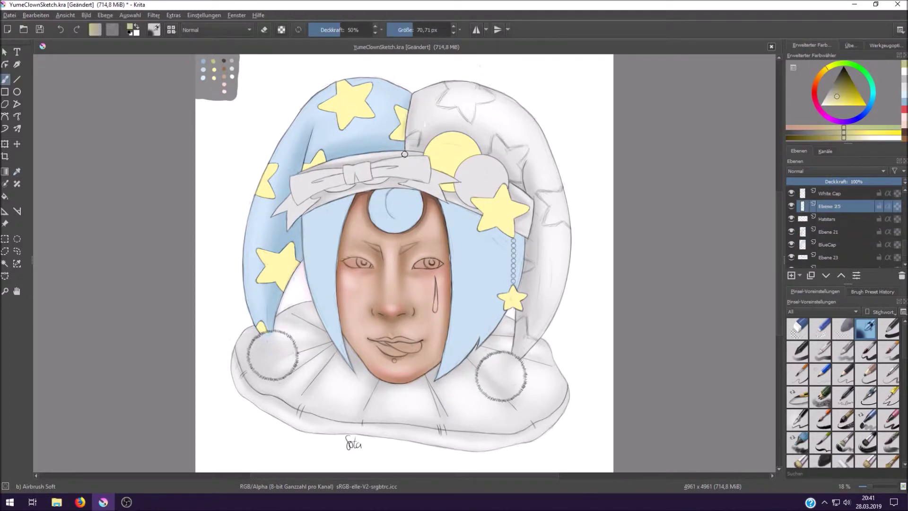
drag(295, 243, 267, 286)
key(ctrl+z)
key(bracketright)
key(bracketright)
key(bracketright)
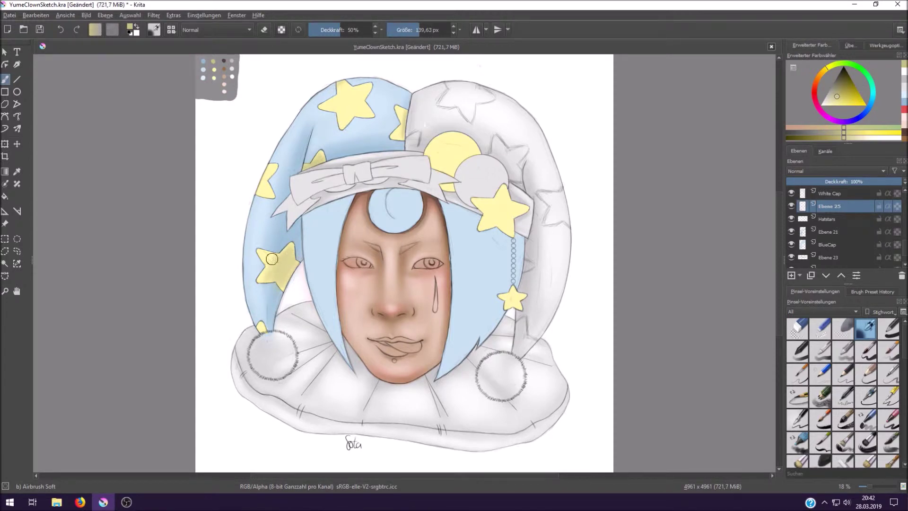
ctrl+click(351, 97)
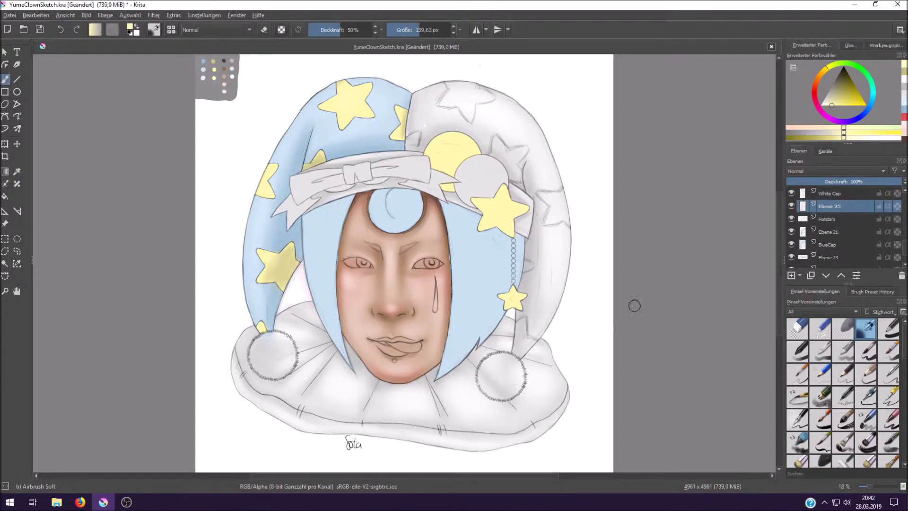
ctrl+click(275, 255)
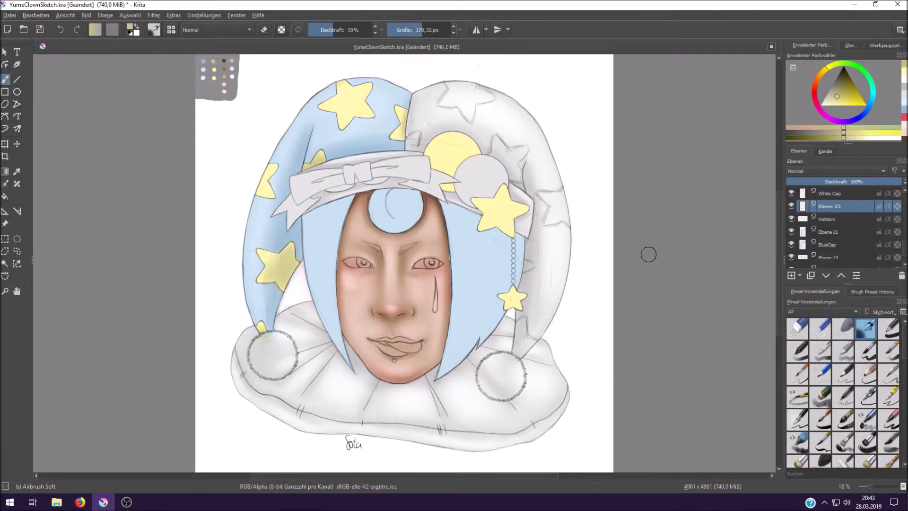
key(ctrl+s)
ctrl+click(419, 141)
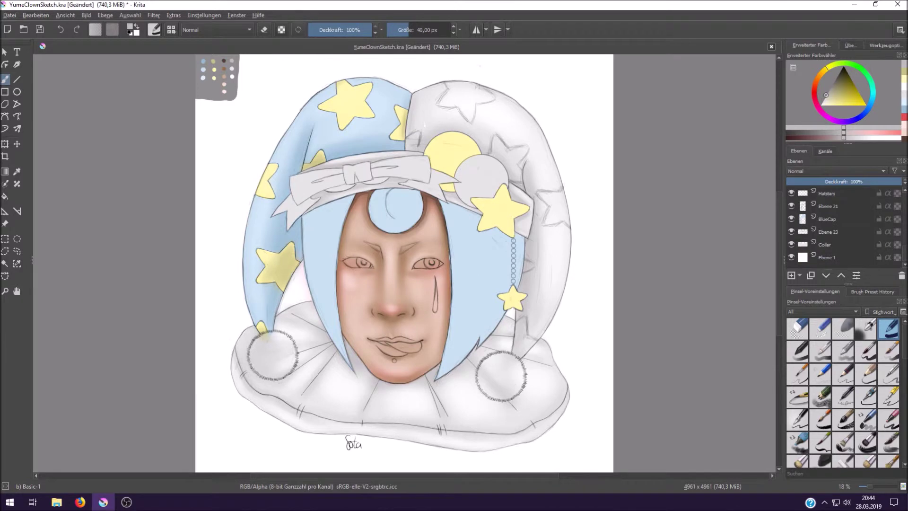
- Move the new layer down, check colours with line art hidden, and save
key(ctrl+Page_Down)
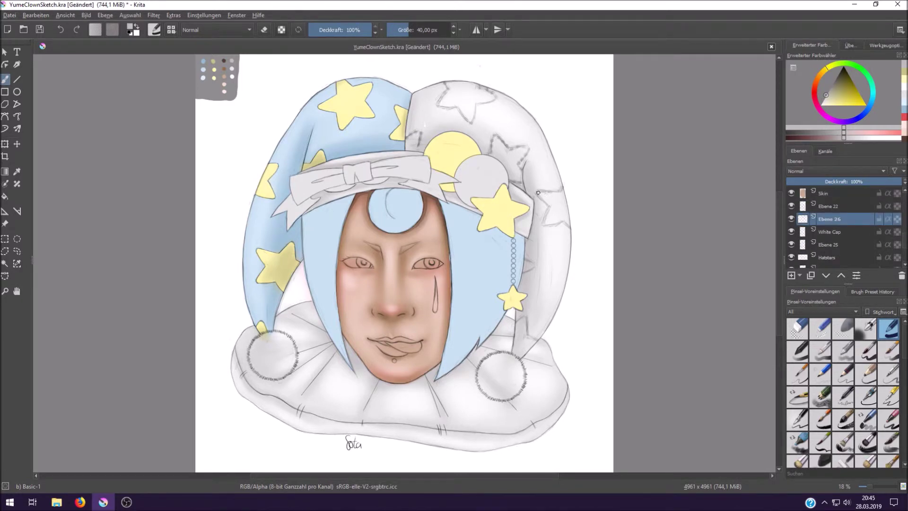
key(ctrl+Page_Down)
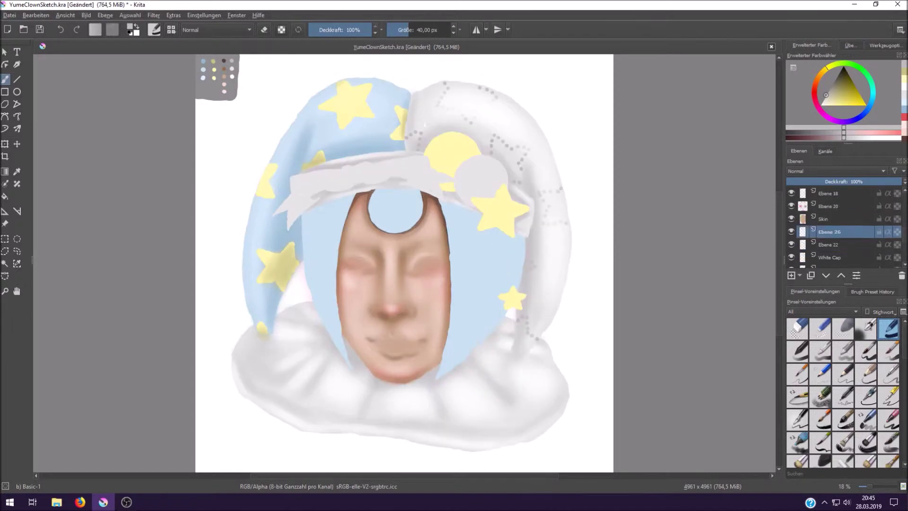
key(ctrl+Page_Down)
key(ctrl+s)
- Draw blue hair strands under the hat brim on the hair-strand layer
click(829, 232)
click(888, 396)
mouse_move(349, 194)
mouse_down()
mouse_move(337, 227)
mouse_move(305, 250)
mouse_up()
- Draw blue strands under the hat brim and down the left side of the hair
drag(319, 200, 312, 250)
drag(331, 221, 330, 262)
drag(327, 217, 323, 259)
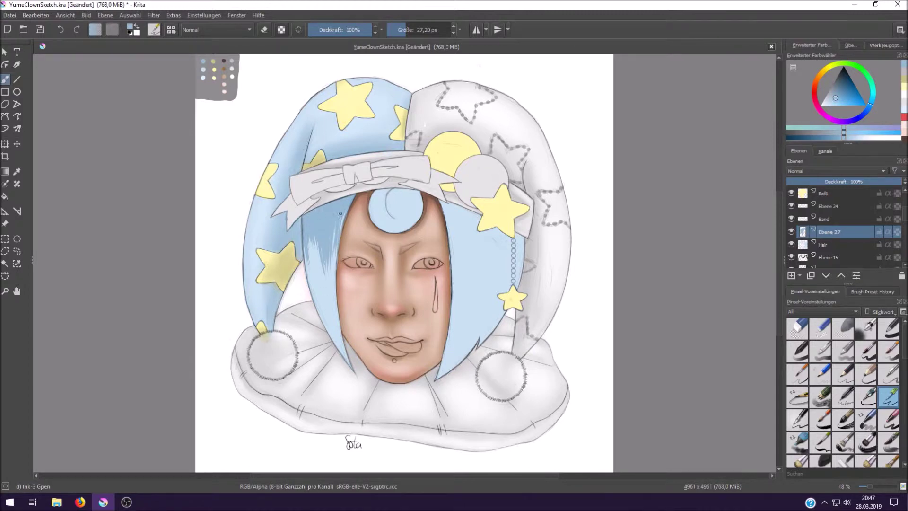
key(ctrl+s)
drag(341, 310, 330, 351)
drag(336, 289, 326, 346)
- Add darker blue strands across the right side of the hair and along its edge
drag(442, 201, 462, 263)
mouse_move(487, 228)
mouse_down()
mouse_move(500, 289)
mouse_move(513, 286)
mouse_up()
drag(501, 234, 501, 249)
drag(508, 234, 518, 277)
drag(519, 235, 522, 286)
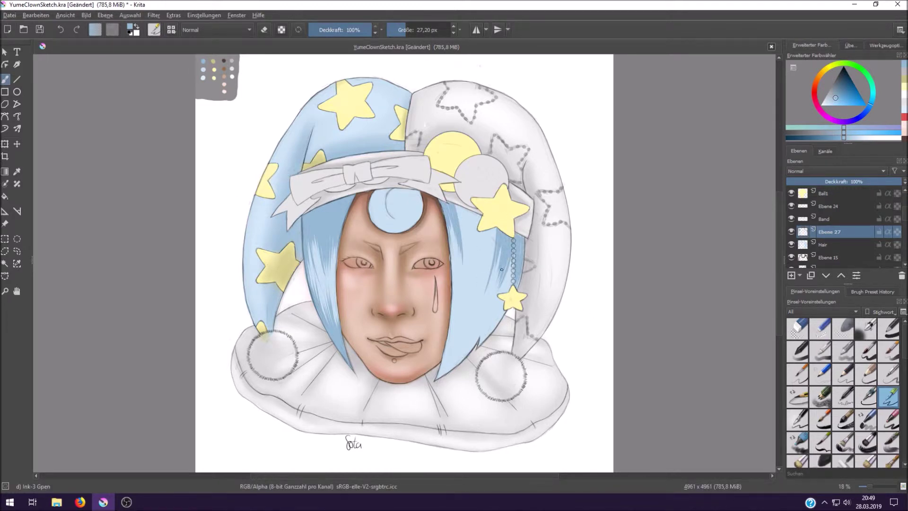
drag(472, 213, 489, 265)
drag(487, 228, 495, 263)
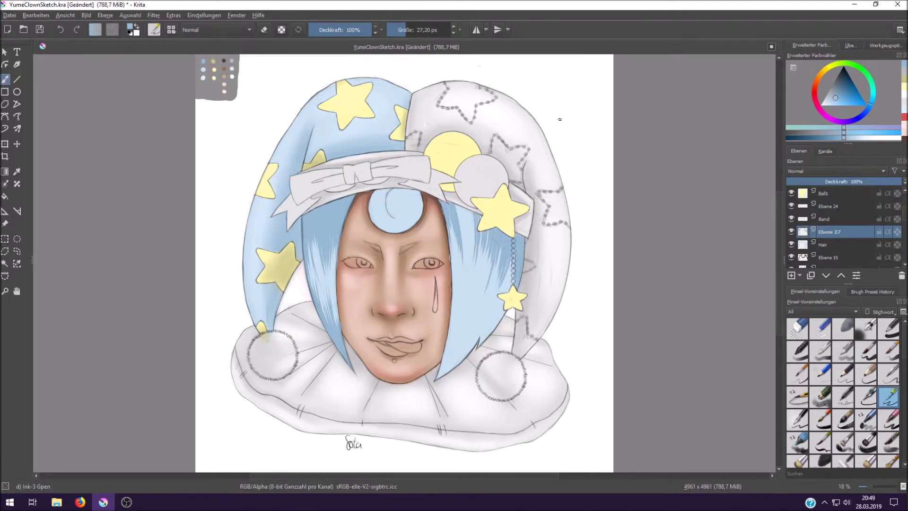
drag(479, 231, 483, 256)
drag(455, 205, 474, 264)
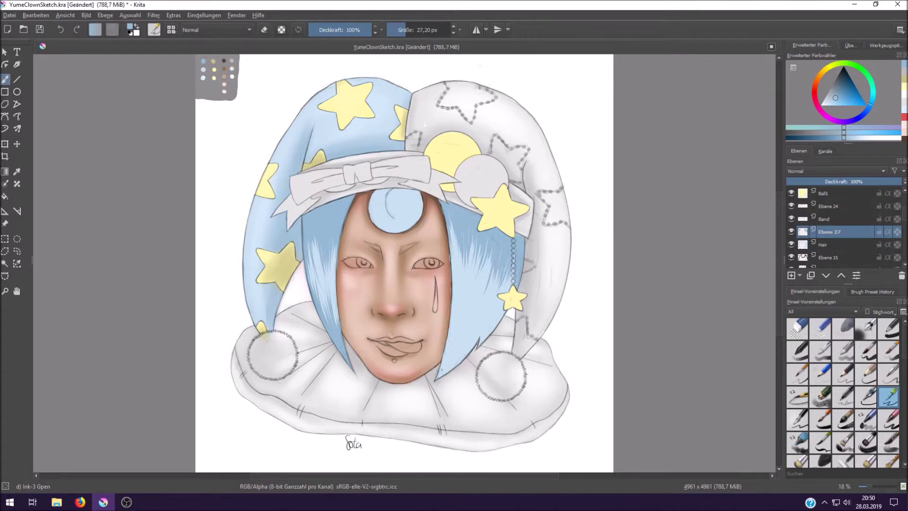
- Fill the lower right hair tip, then paint light highlight strands on a new layer
drag(441, 365, 478, 329)
mouse_move(477, 296)
mouse_down()
mouse_move(451, 362)
mouse_move(463, 345)
mouse_up()
key(ctrl+s)
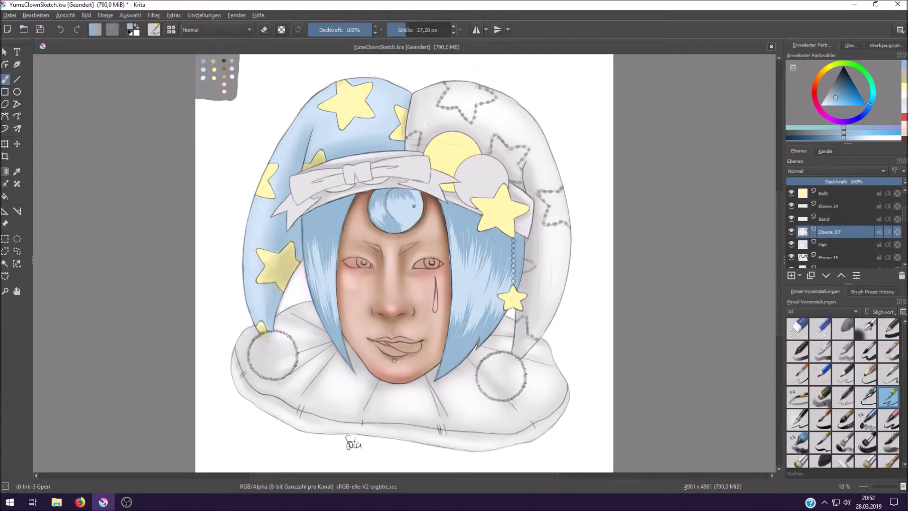
key(ctrl+s)
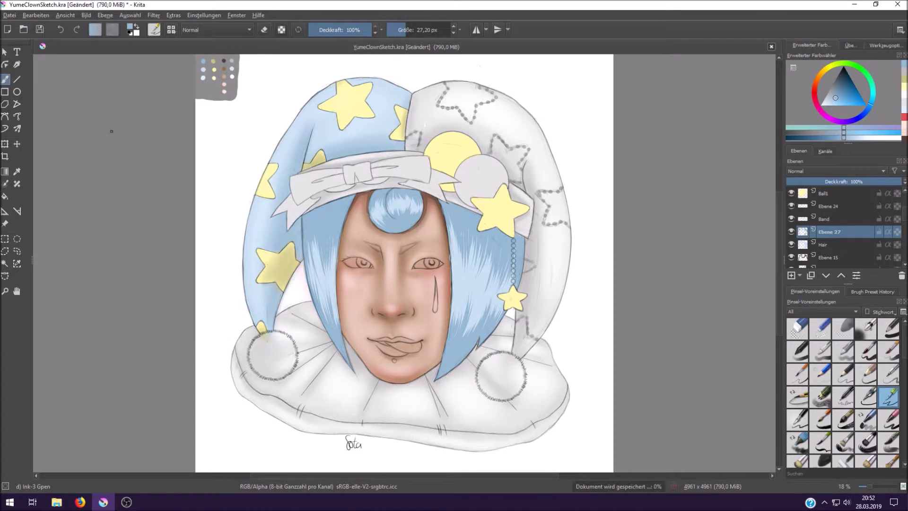
key(Insert)
drag(475, 263, 491, 312)
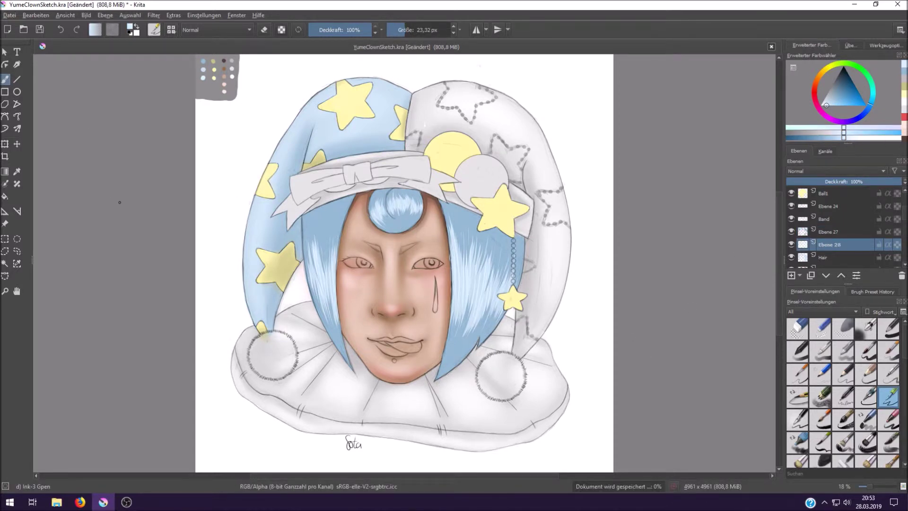
- Fill the two collar pom-poms with white using a much larger brush
key(bracketright)
click(502, 378)
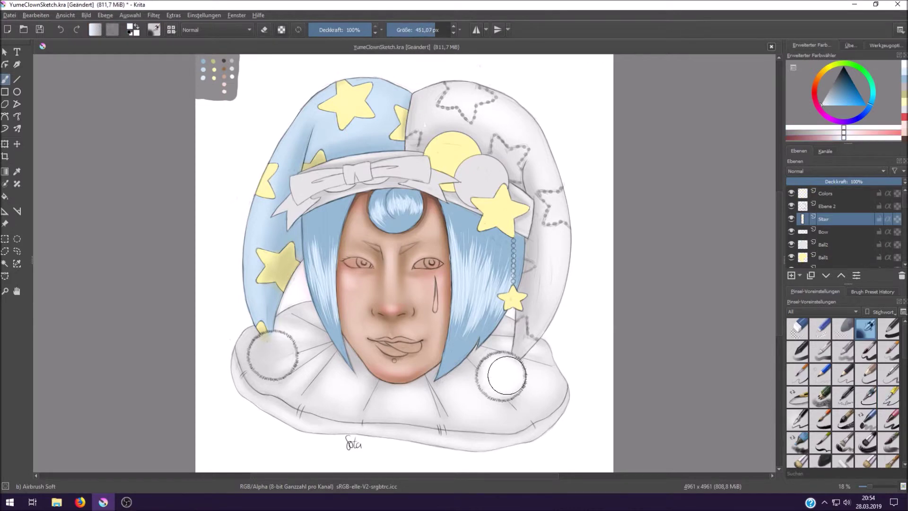
click(273, 355)
key(ctrl+s)
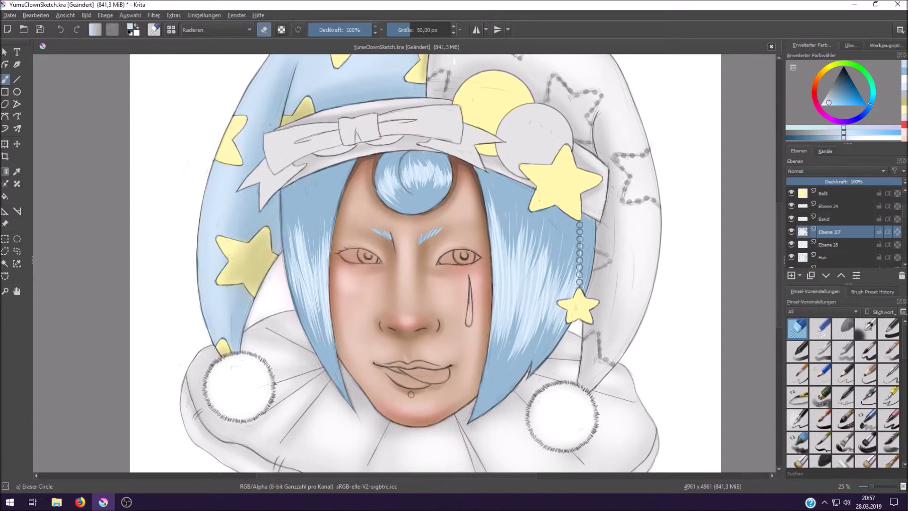
- Paint the whites of both eyes and airbrush grey shading into the corners
mouse_move(464, 254)
mouse_down()
mouse_move(447, 259)
mouse_move(475, 258)
mouse_up()
mouse_move(341, 255)
mouse_down()
mouse_move(355, 250)
mouse_move(346, 256)
mouse_up()
click(865, 327)
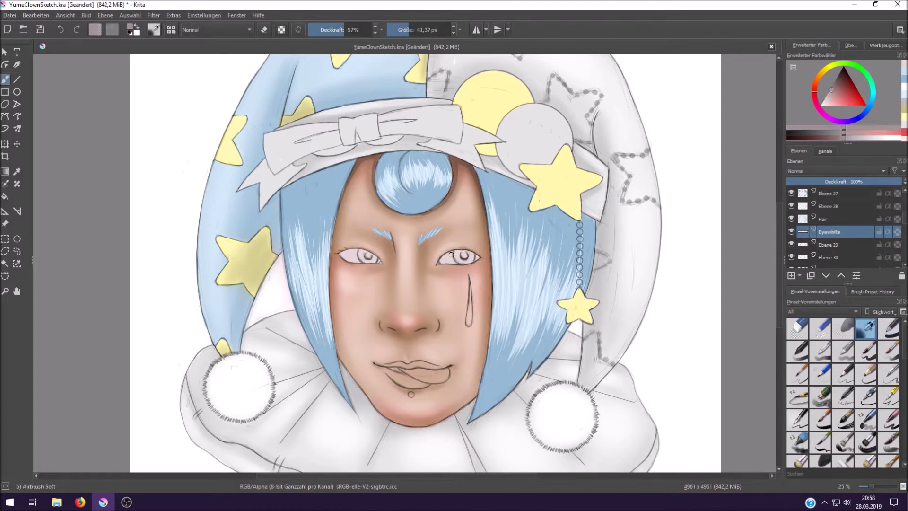
mouse_move(369, 255)
mouse_down()
mouse_move(339, 252)
mouse_move(369, 262)
mouse_up()
key(bracketleft)
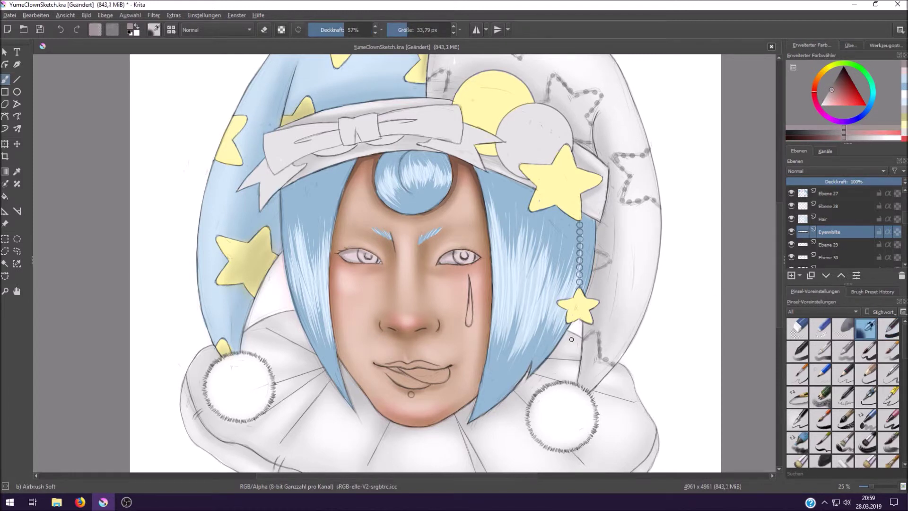
- Dot saturated pink into both inner eye corners with a hard round brush
ctrl+click(450, 259)
drag(450, 260, 461, 259)
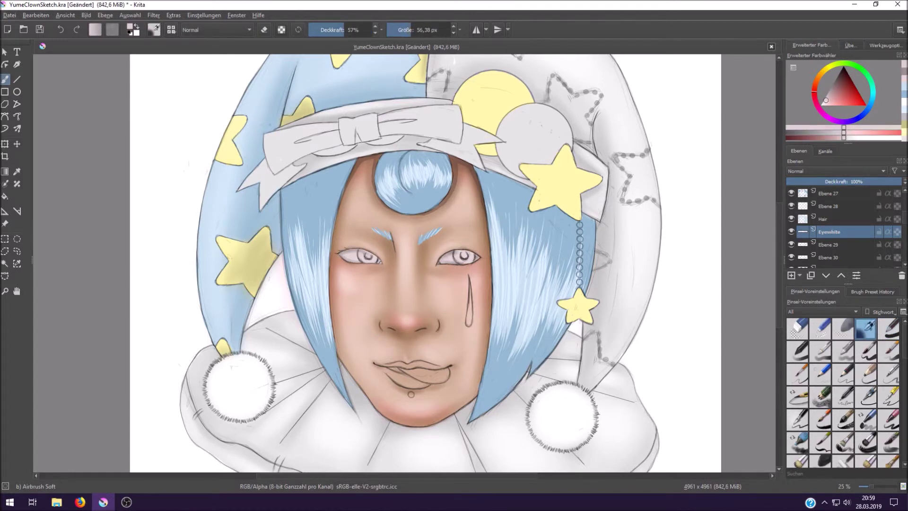
ctrl+click(440, 265)
key(slash)
click(379, 262)
click(438, 261)
- Shade both irises soft grey on a new layer
key(Insert)
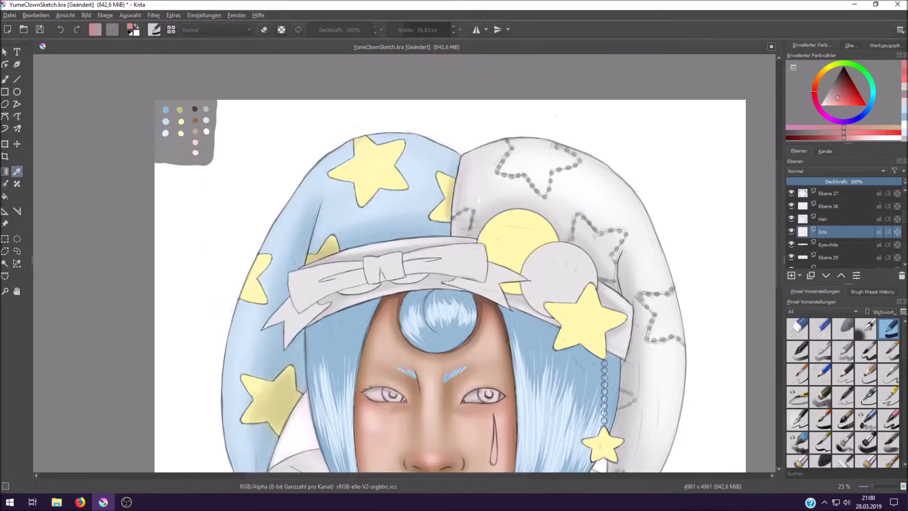
ctrl+click(459, 249)
key(slash)
drag(458, 249, 367, 253)
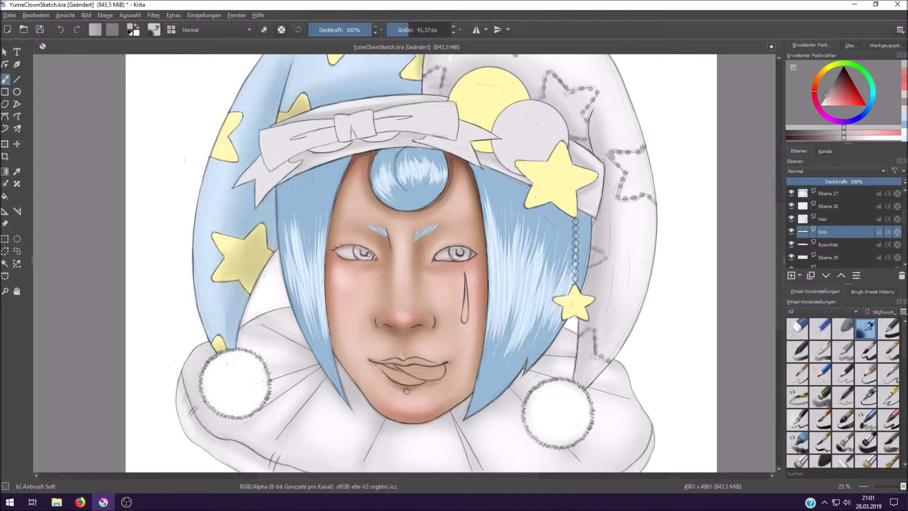
ctrl+click(360, 251)
ctrl+click(371, 256)
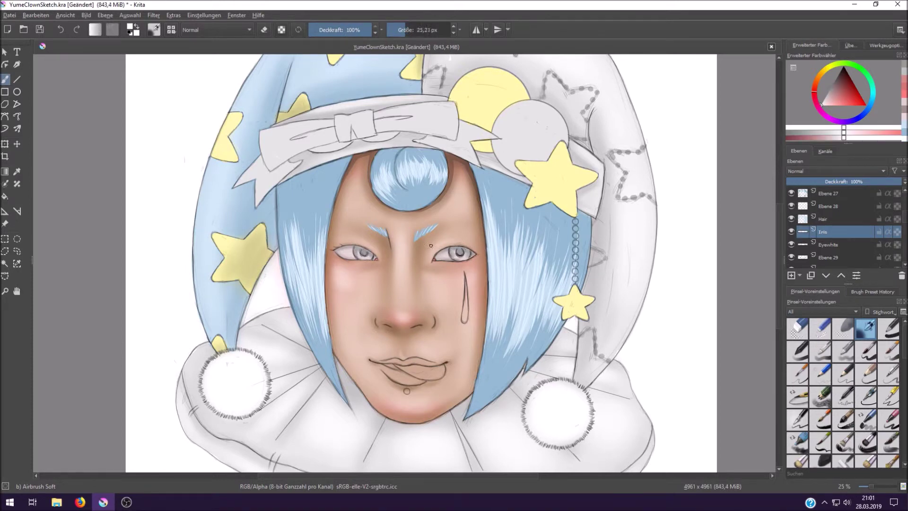
click(577, 332)
key(slash)
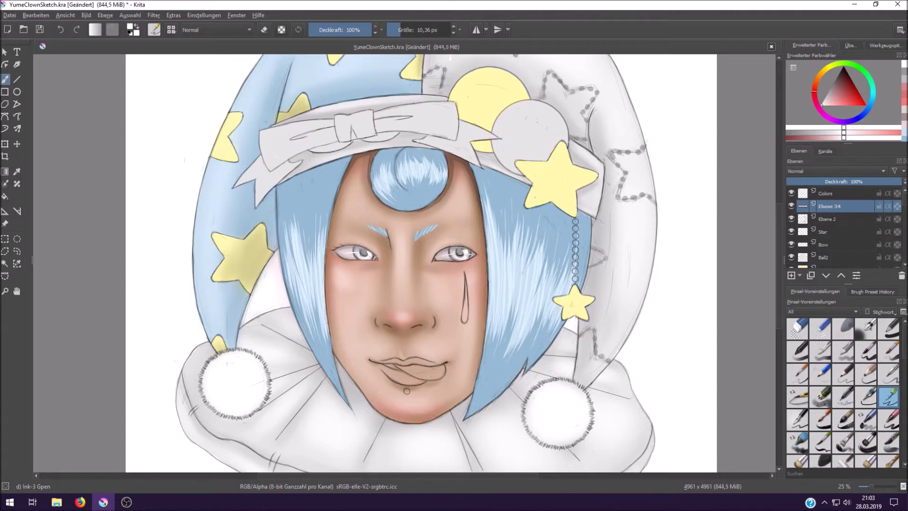
- Draw thick black eyelashes around the right eye on a new Lashes layer
key(Insert)
text(Lashes)
key(d)
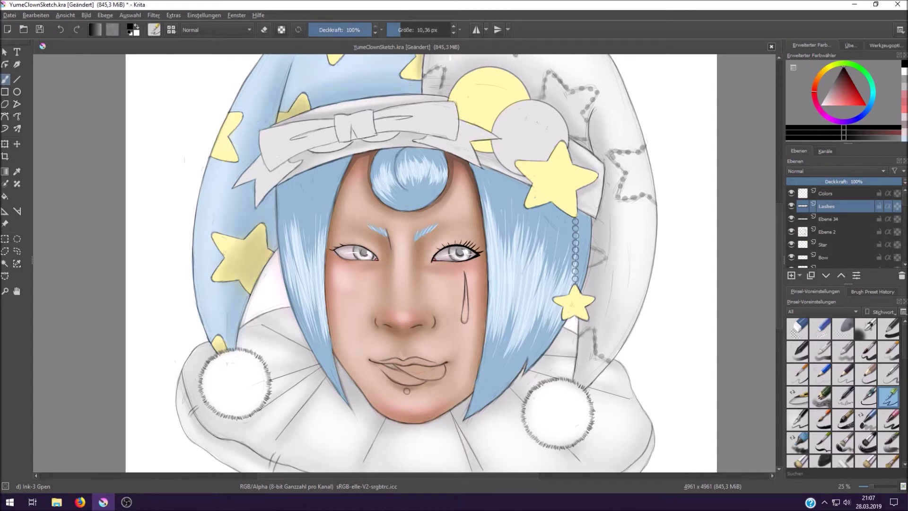
key(slash)
key(slash)
key(ctrl+s)
- Fill the teardrop under the right eye solid black on its own layer
key(Insert)
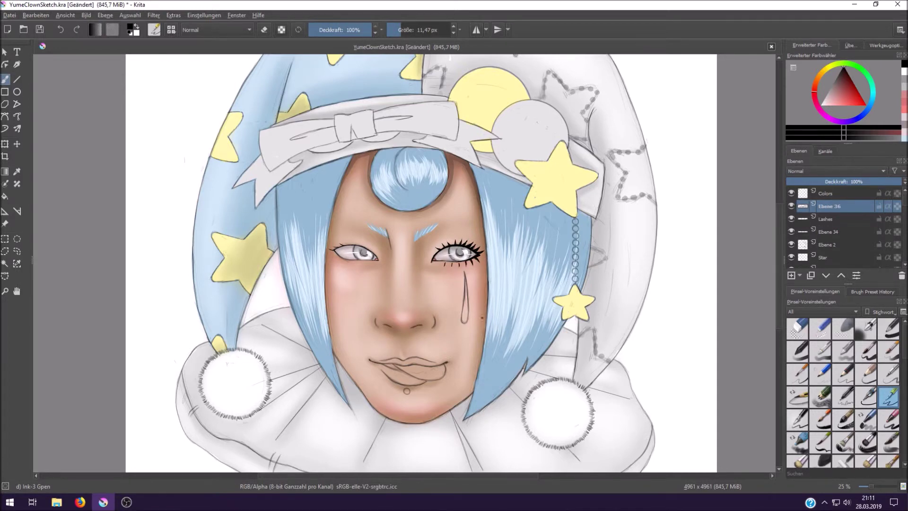
key(ctrl+s)
drag(466, 293, 464, 274)
key(Insert)
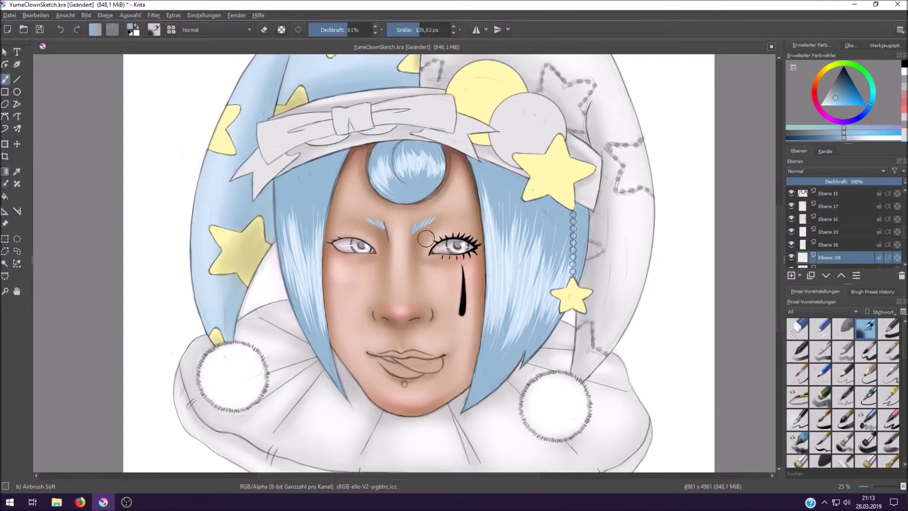
- Airbrush soft light-blue eyeshadow around the right eye
drag(425, 238, 507, 244)
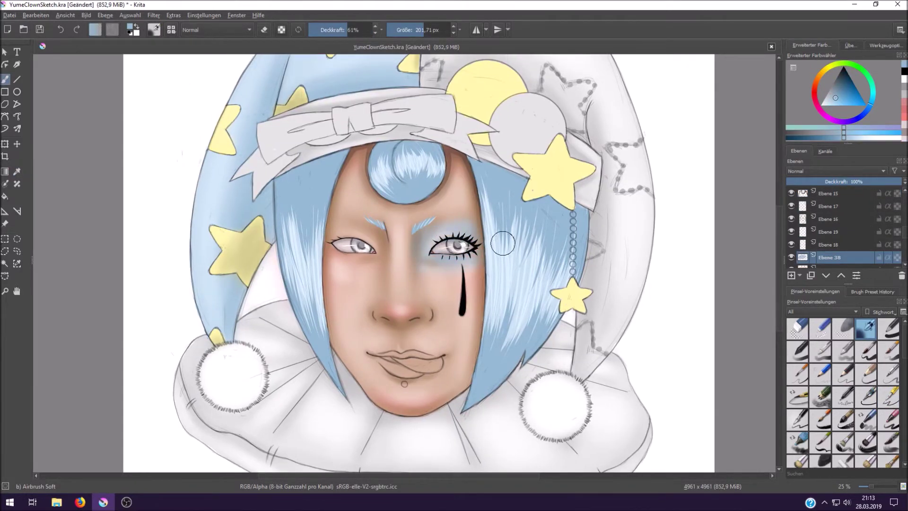
key(Insert)
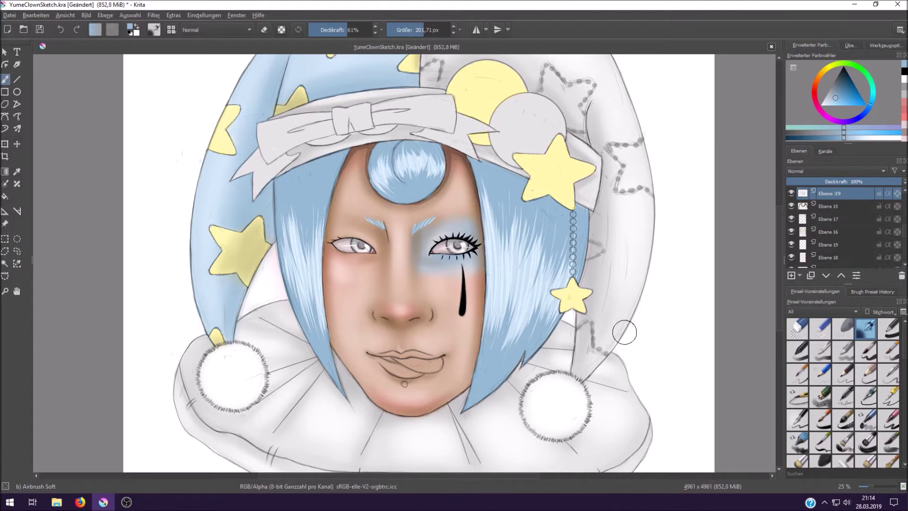
key(ctrl+e)
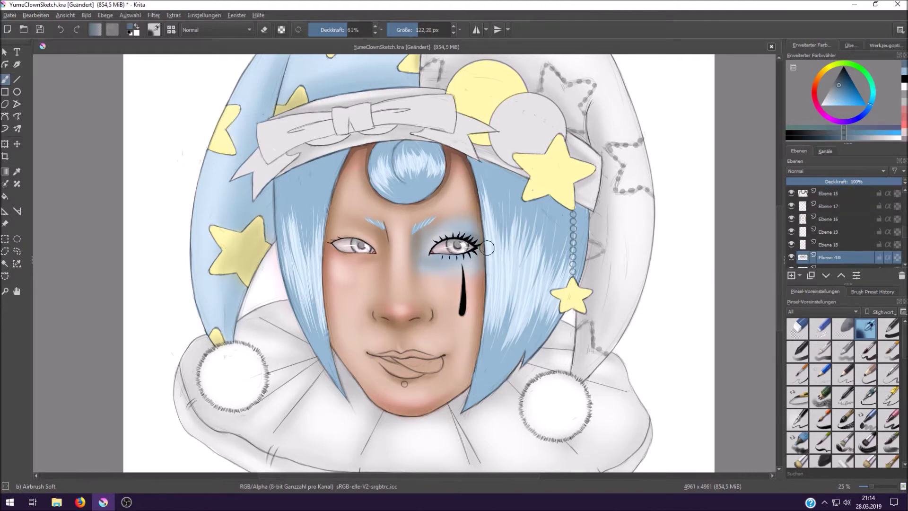
- Paint the tongue pink with a hard round brush on a new layer
ctrl+click(624, 327)
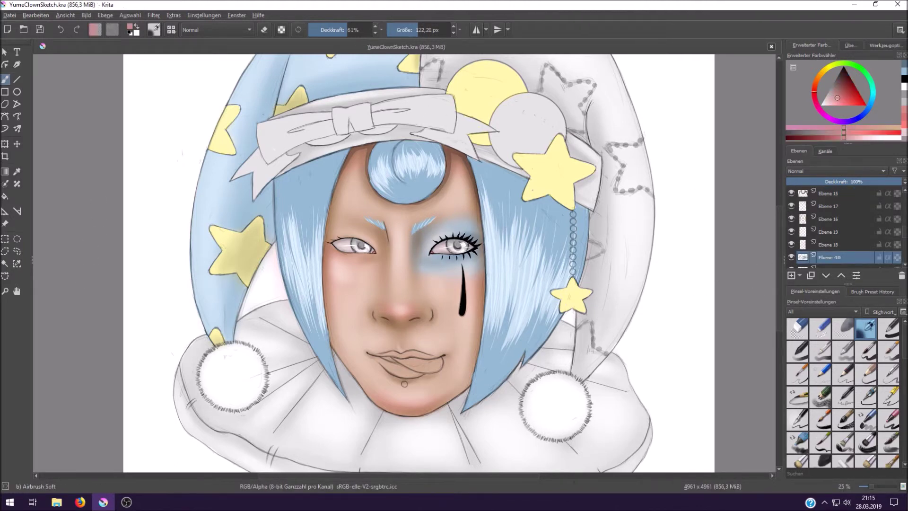
key(Insert)
click(889, 327)
mouse_move(411, 362)
mouse_down()
mouse_move(440, 365)
mouse_move(406, 364)
mouse_up()
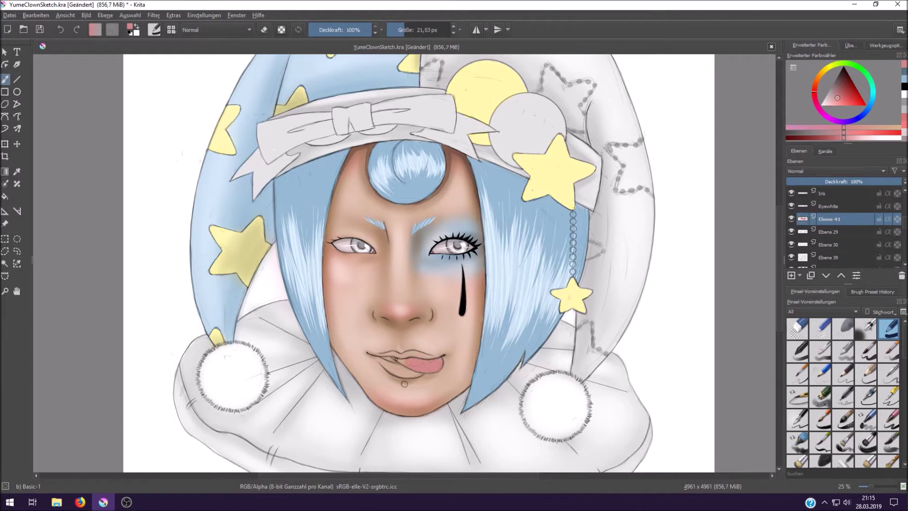
- Paint the upper and lower lips solid black on a new layer, redoing the first strokes
key(slash)
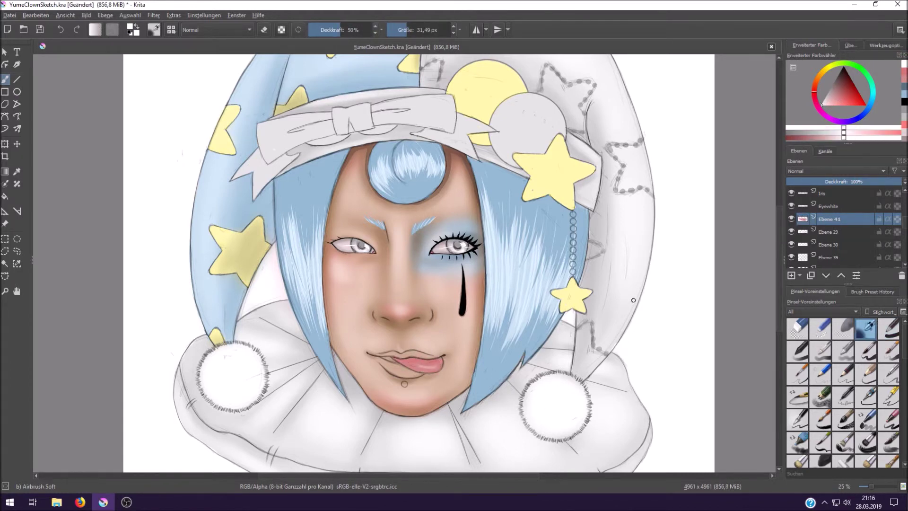
key(Insert)
key(slash)
key(d)
mouse_move(397, 368)
mouse_down()
mouse_move(380, 362)
mouse_move(418, 376)
mouse_move(397, 374)
mouse_up()
drag(401, 353, 420, 355)
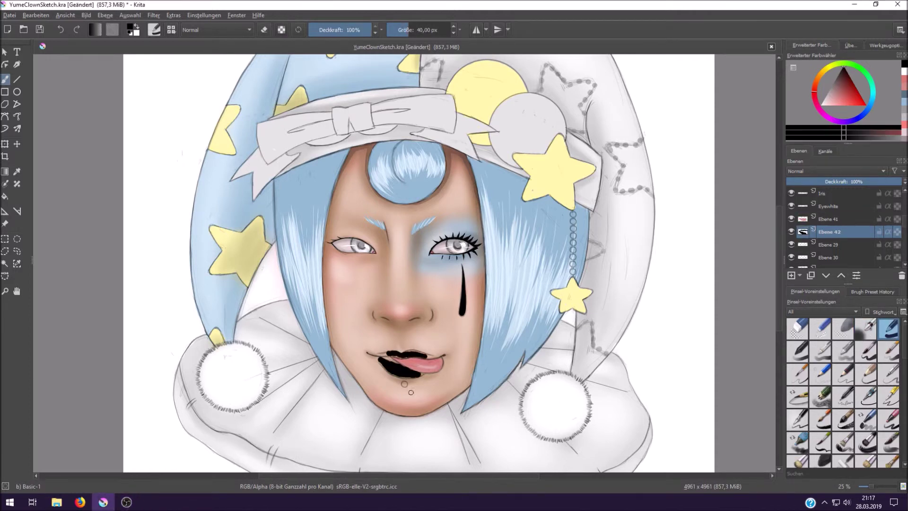
key(ctrl+z)
key(ctrl+z)
key(ctrl+z)
mouse_move(393, 364)
mouse_down()
mouse_move(402, 376)
mouse_move(416, 374)
mouse_move(379, 363)
mouse_up()
key(bracketleft)
key(bracketleft)
key(bracketleft)
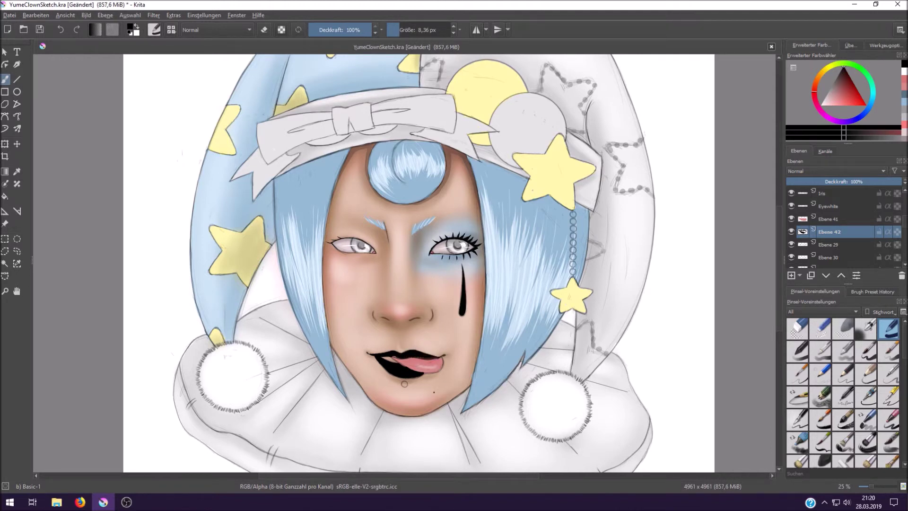
- Erase stray edges on the tongue layer, then prepare a new layer with light grey
key(e)
key(Page_Up)
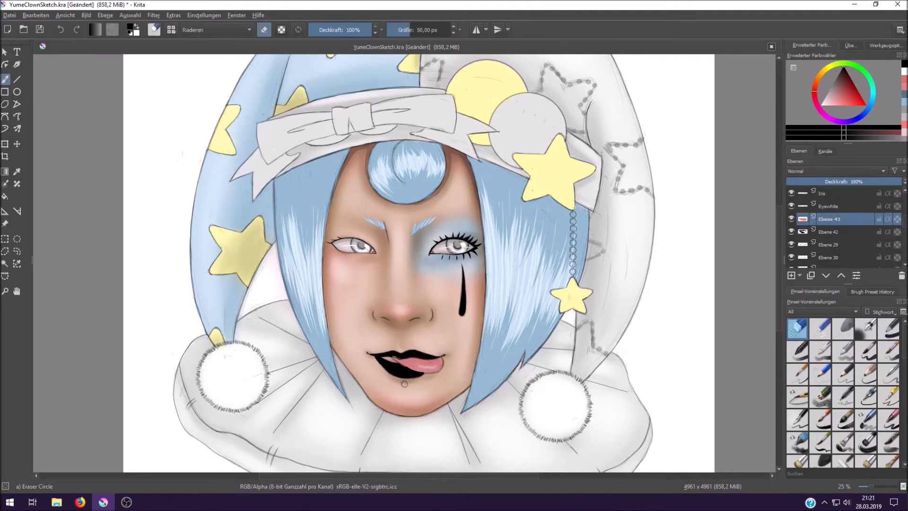
key(Insert)
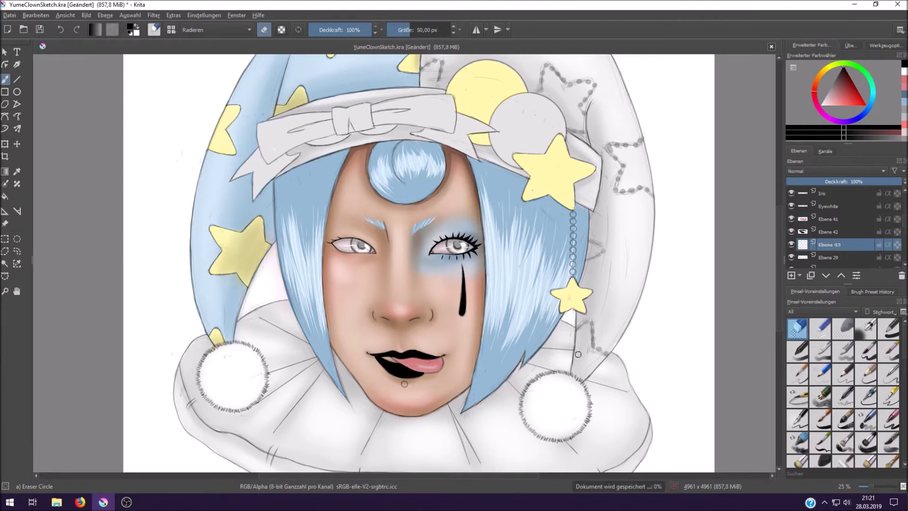
key(slash)
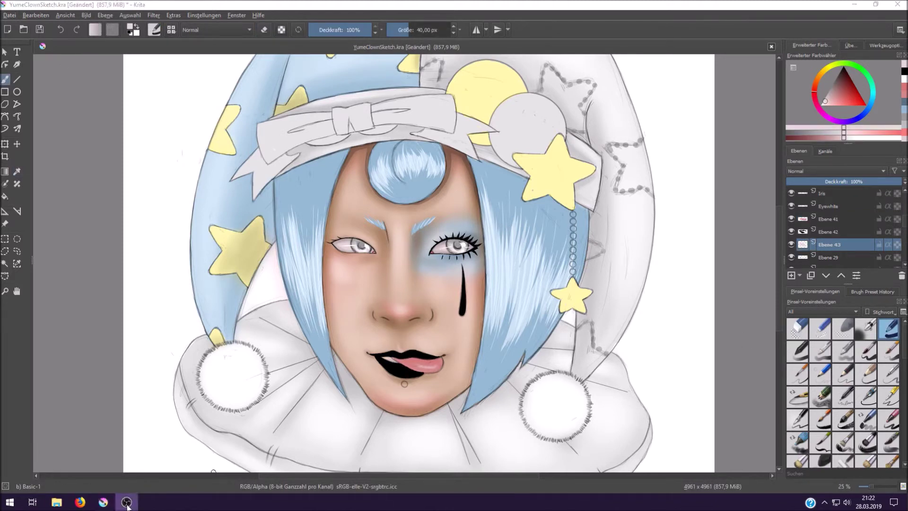
ctrl+click(571, 235)
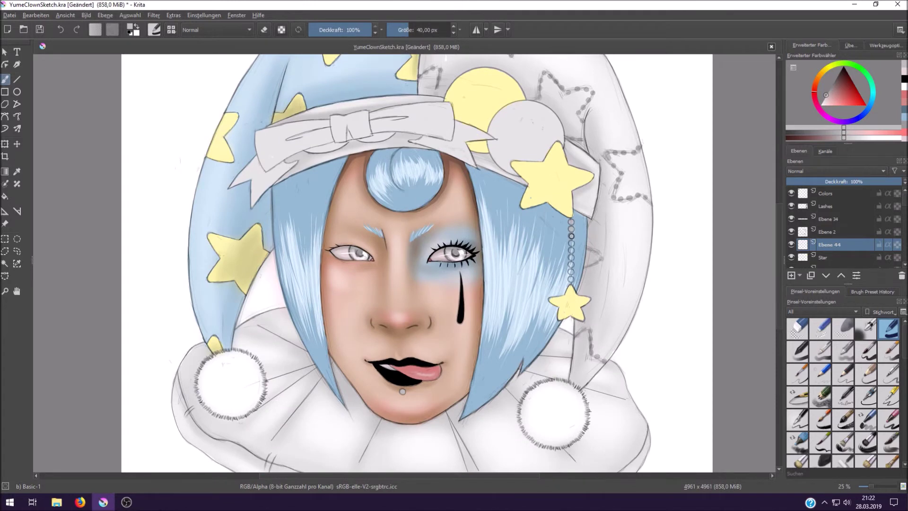
- Shade the edges of the large and small yellow stars
right_click(570, 279)
click(571, 249)
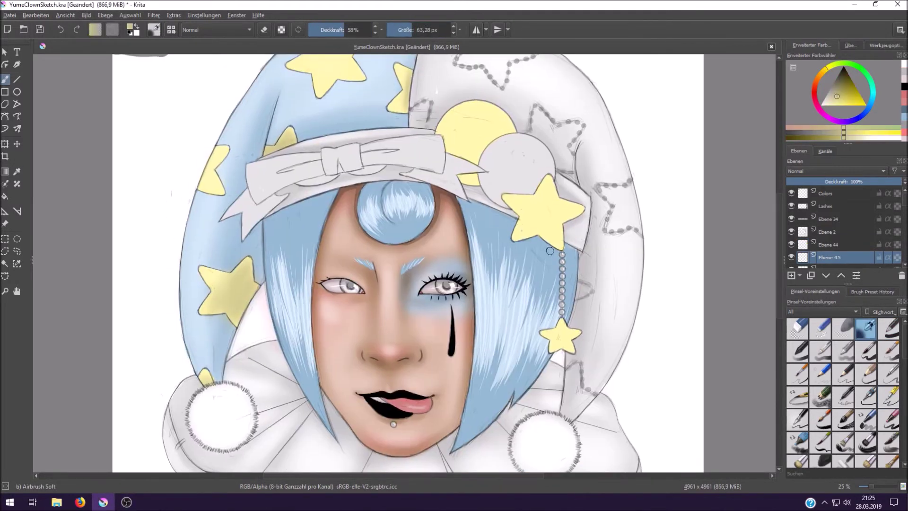
drag(520, 237, 561, 247)
drag(504, 197, 518, 213)
drag(583, 208, 560, 224)
drag(556, 327, 544, 334)
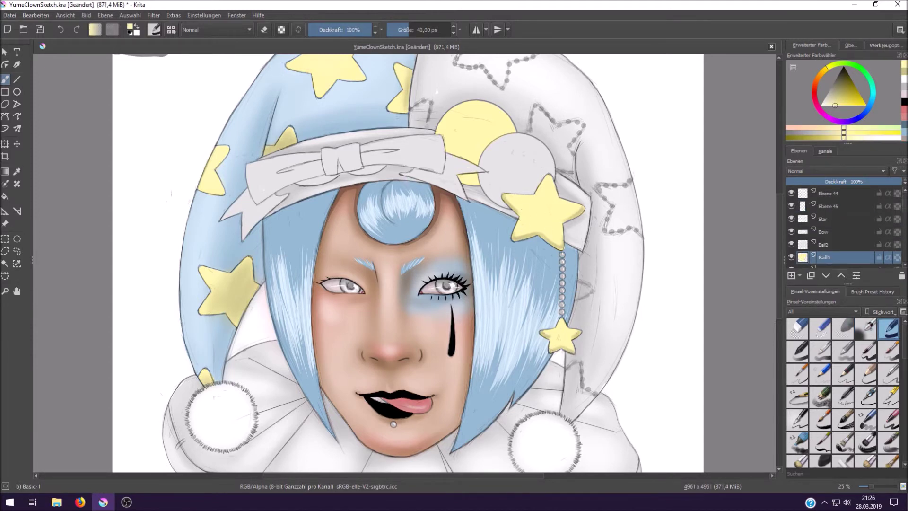
- Darken the yellow ball's edges and shade the white ball grey on a new layer
mouse_move(506, 111)
mouse_down()
mouse_move(487, 141)
mouse_move(491, 106)
mouse_up()
drag(901, 181, 885, 181)
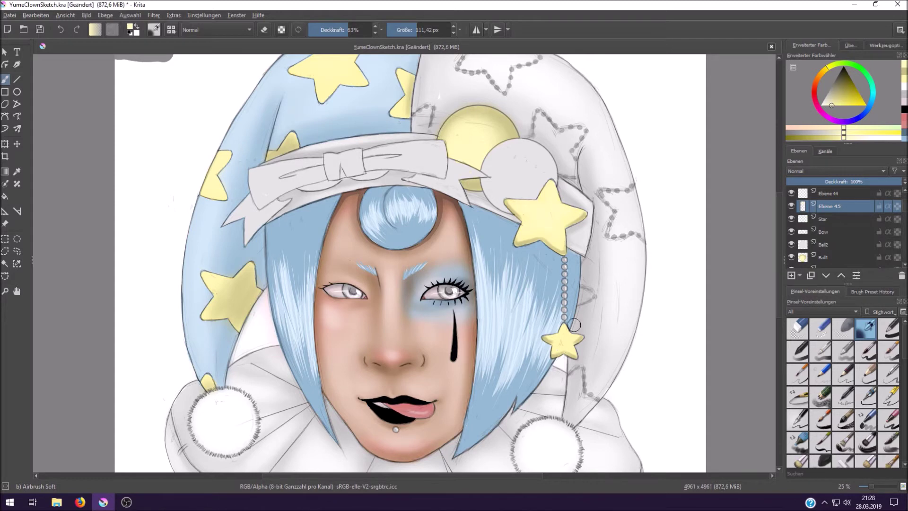
ctrl+click(587, 338)
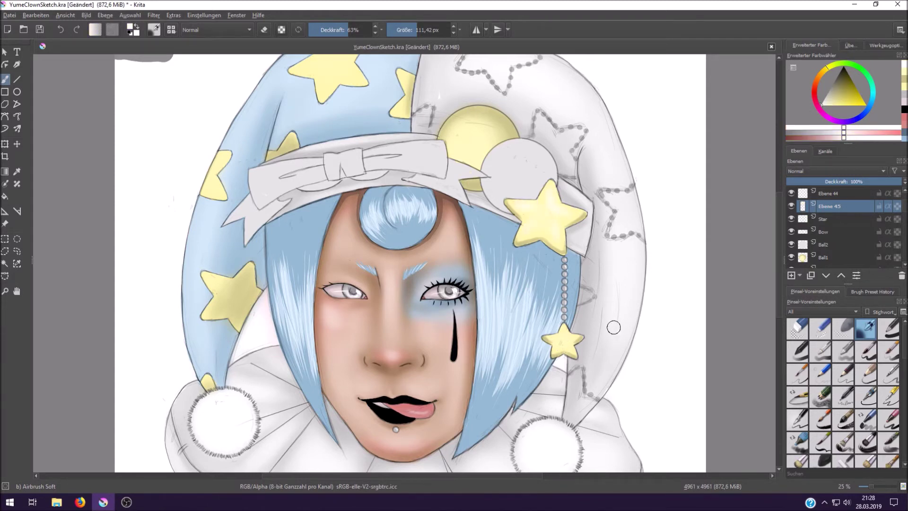
click(478, 143)
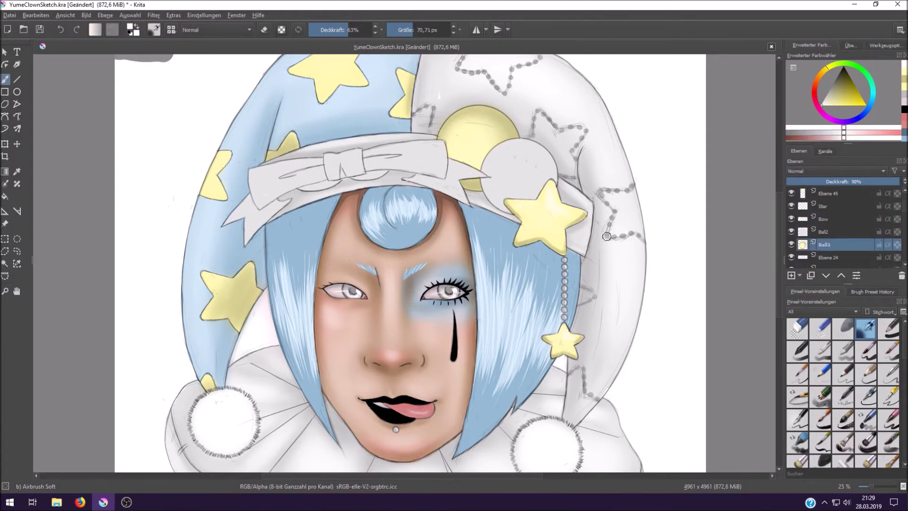
key(Insert)
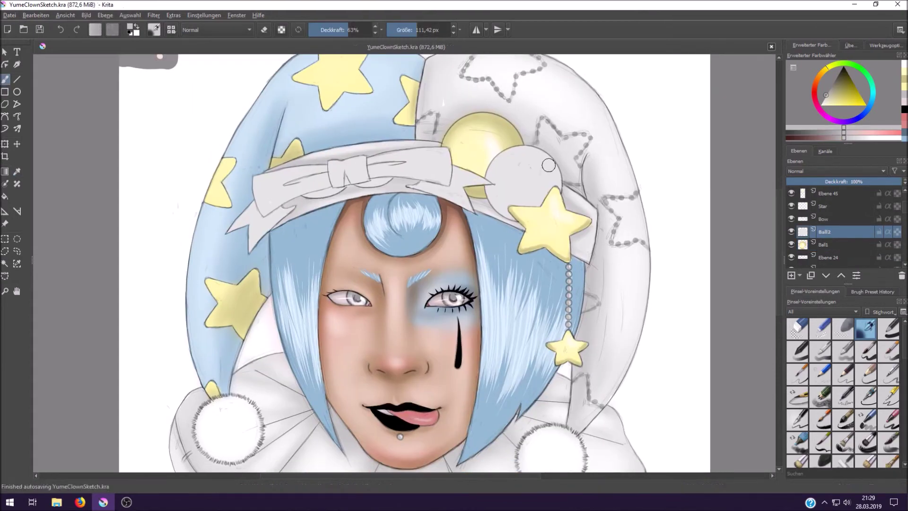
mouse_move(546, 164)
mouse_down()
mouse_move(497, 198)
mouse_move(526, 236)
mouse_move(506, 211)
mouse_up()
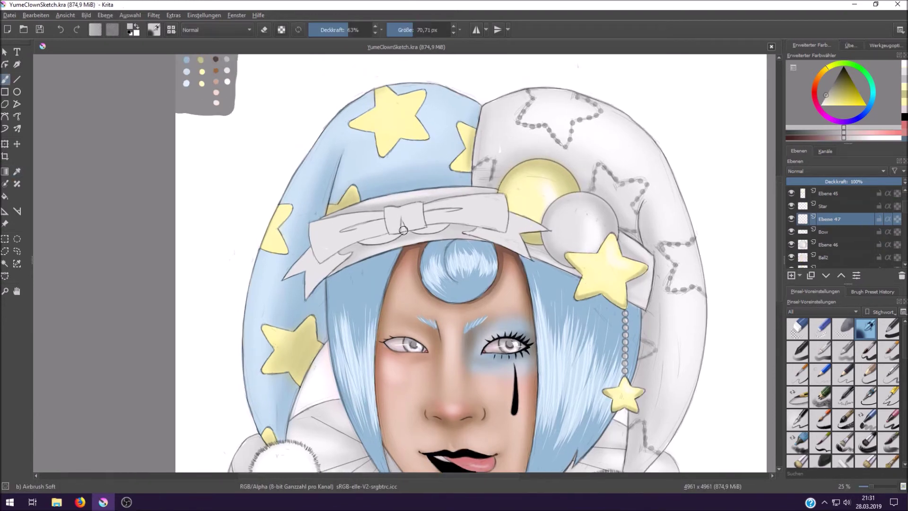
- Shade the bow knot and the band on both sides with a smaller brush
key(bracketleft)
click(392, 230)
drag(402, 208, 418, 206)
drag(357, 223, 456, 213)
drag(355, 241, 315, 259)
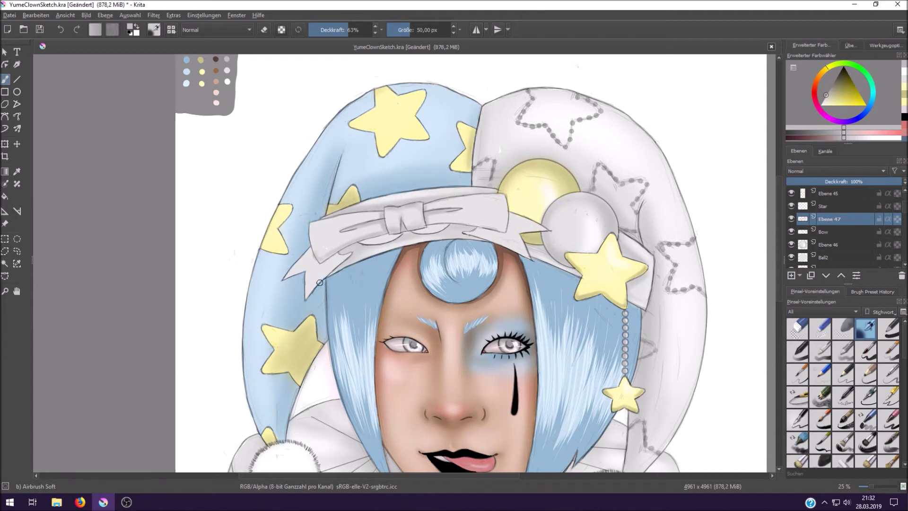
mouse_move(403, 228)
mouse_down()
mouse_move(482, 222)
mouse_move(511, 230)
mouse_move(360, 244)
mouse_move(513, 210)
mouse_up()
drag(345, 255, 312, 288)
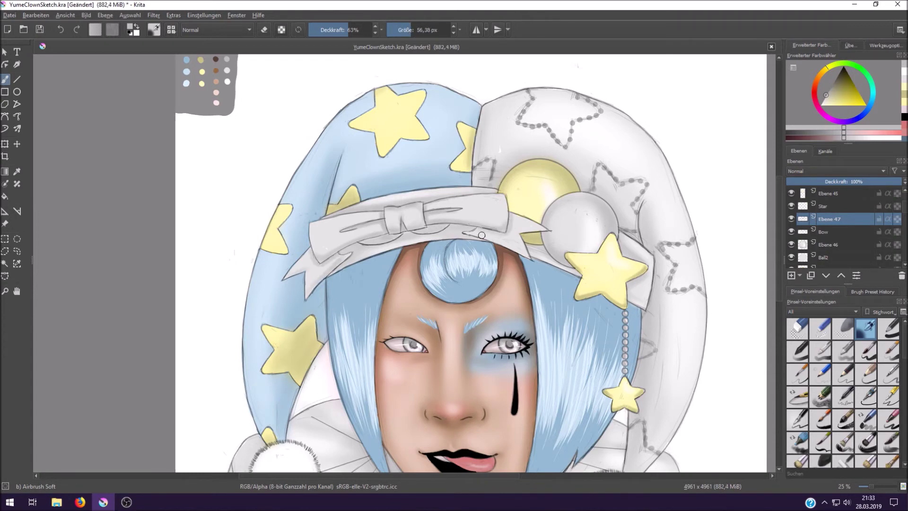
- Add white highlights to the bow band on both sides of the knot
drag(362, 218, 314, 248)
drag(454, 211, 501, 201)
drag(319, 256, 298, 276)
drag(515, 222, 532, 238)
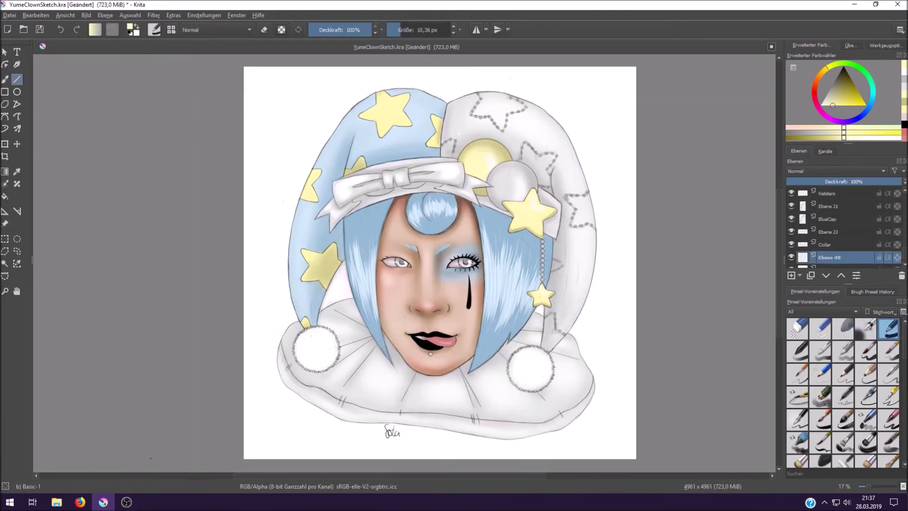
- Draw a long diagonal line across the upper-left background, discarding a stray paste
key(ctrl+v)
key(ctrl+t)
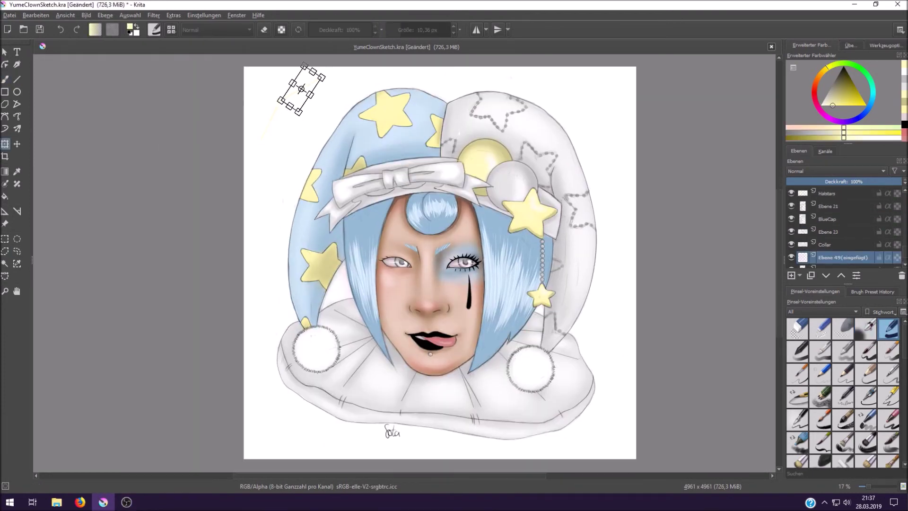
key(ctrl+z)
key(ctrl+v)
key(t)
key(v)
key(ctrl+s)
key(ctrl+z)
drag(321, 80, 232, 307)
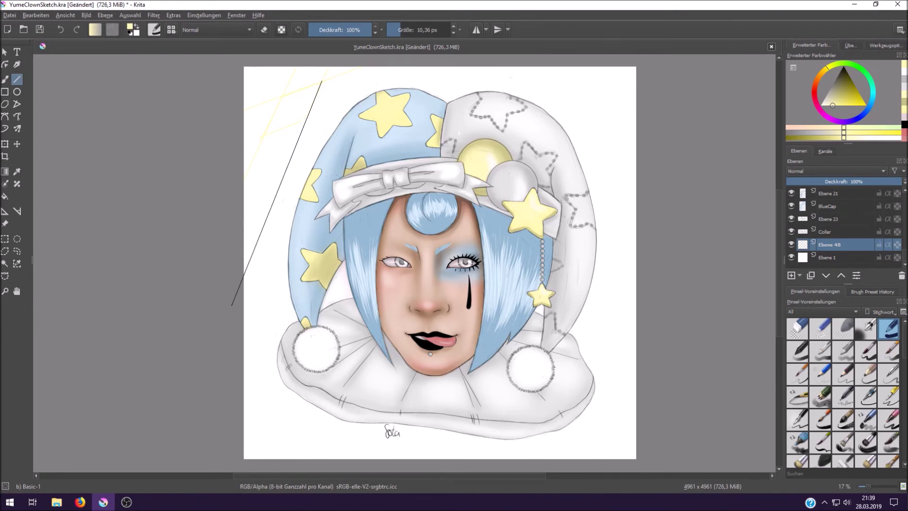
- Paste the yellow lines and mirror them so they cross into a grid
key(ctrl+v)
key(t)
key(ctrl+z)
key(ctrl+v)
key(ctrl+t)
key(Return)
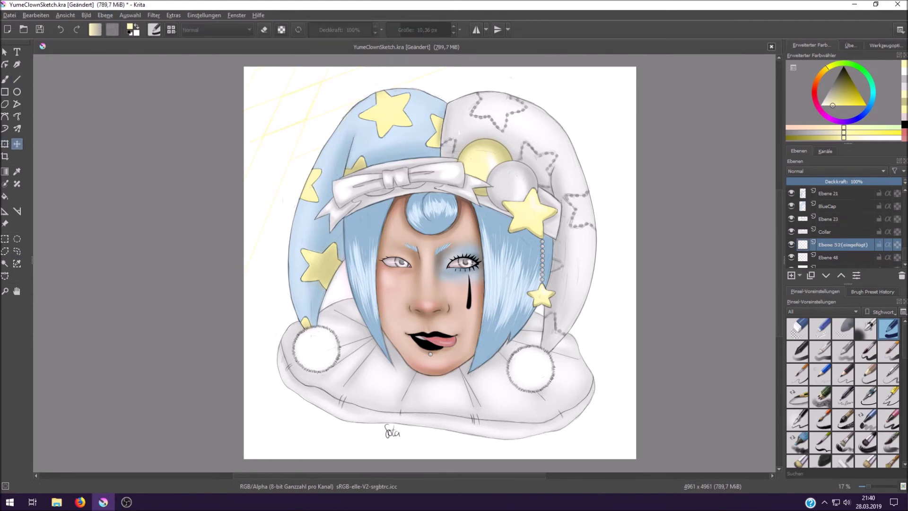
key(ctrl+z)
key(v)
key(ctrl+z)
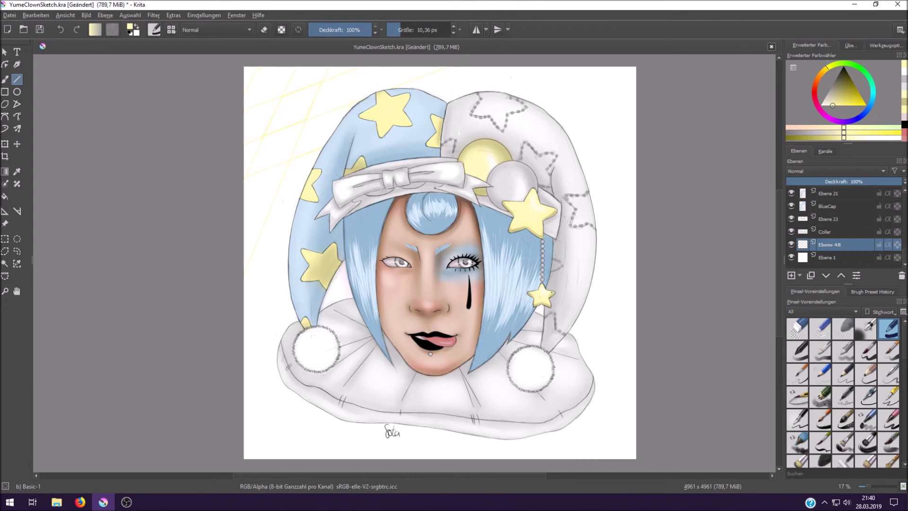
- Copy part of the line grid and shift the pasted copy to the left
click(17, 251)
drag(320, 78, 288, 89)
key(ctrl+c)
key(ctrl+v)
key(t)
drag(303, 171, 264, 180)
key(ctrl+z)
key(ctrl+z)
key(b)
key(e)
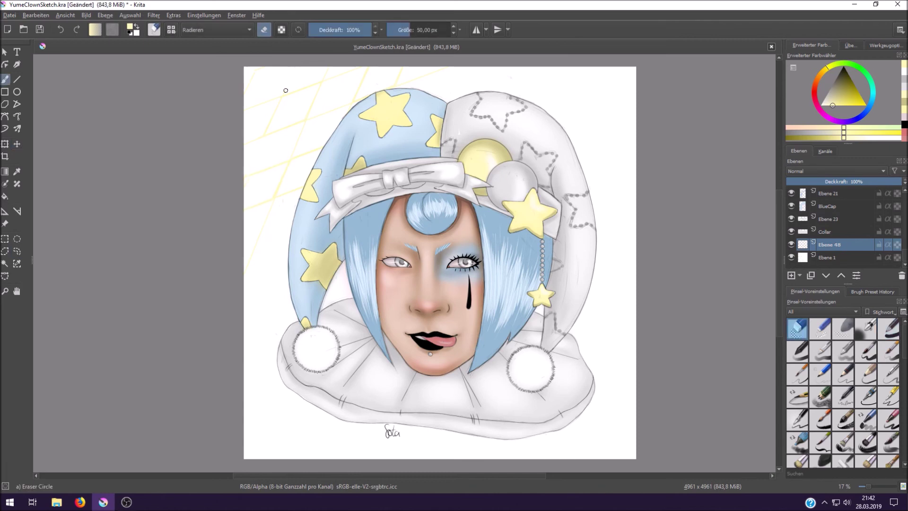
- Select six diamond cells by colour, fill them yellow, then deselect
key(slash)
click(4, 263)
click(293, 109)
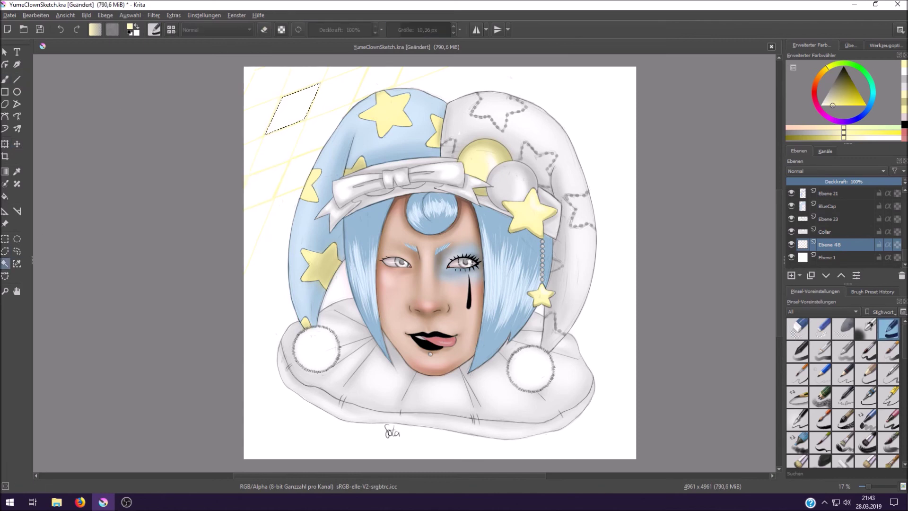
shift+click(268, 88)
shift+click(320, 132)
shift+click(265, 173)
shift+click(379, 83)
key(shift+BackSpace)
key(ctrl+shift+a)
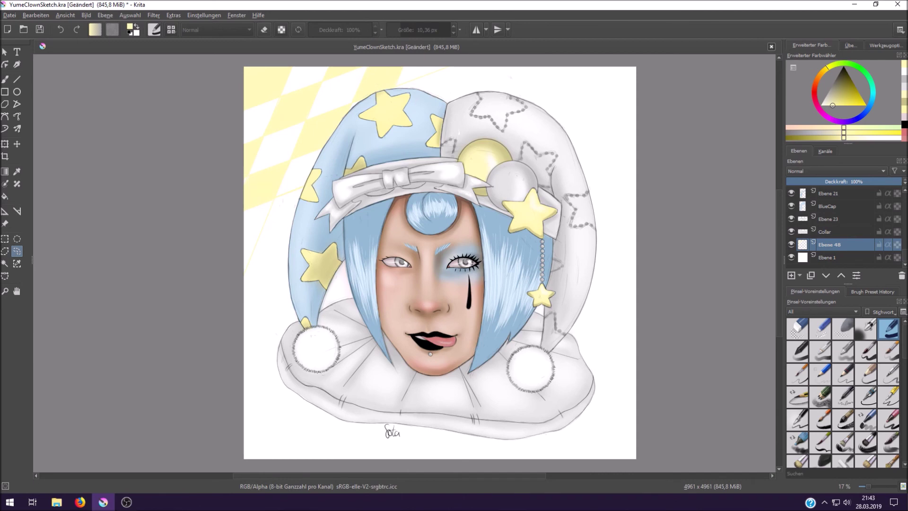